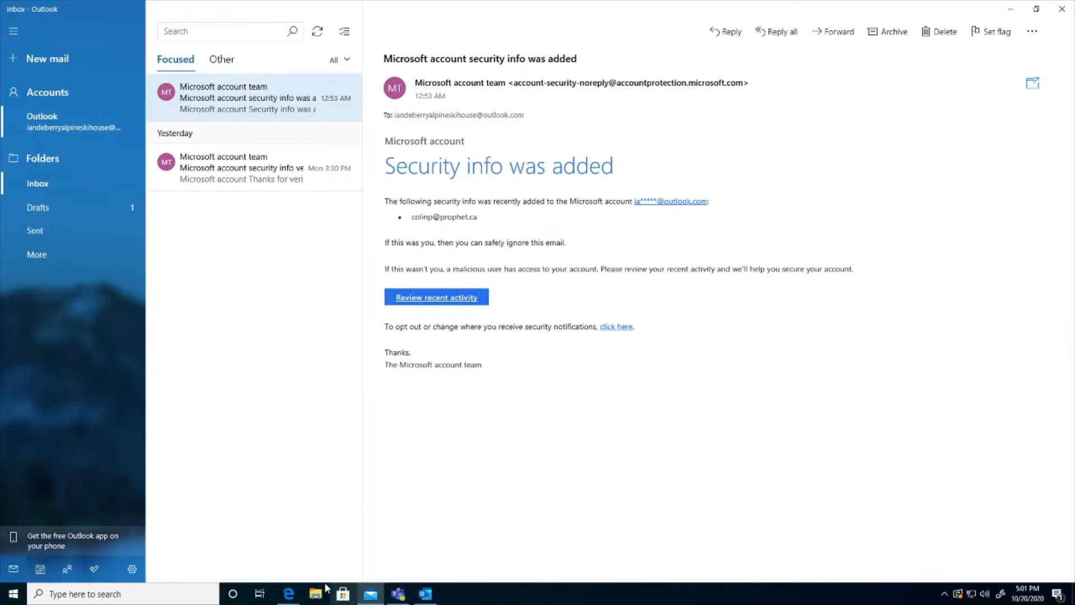
- Switch to Business Central in the browser and check the Business Inbox in Outlook entry on the Assisted Setup page
{"action": "mouse_move", "coordinate": [290, 599]}
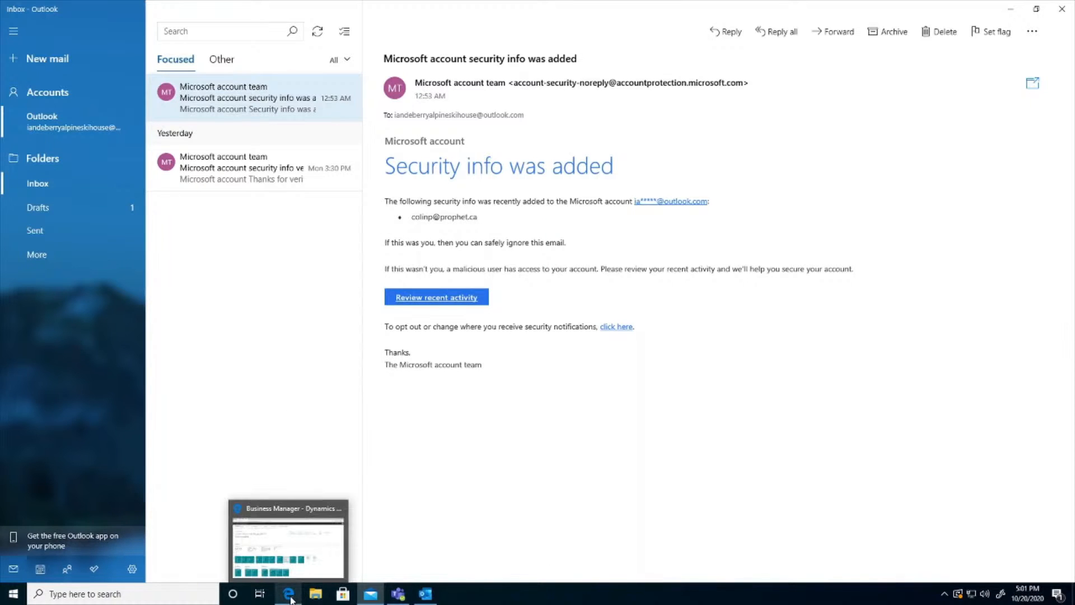
{"action": "left_click", "coordinate": [292, 565]}
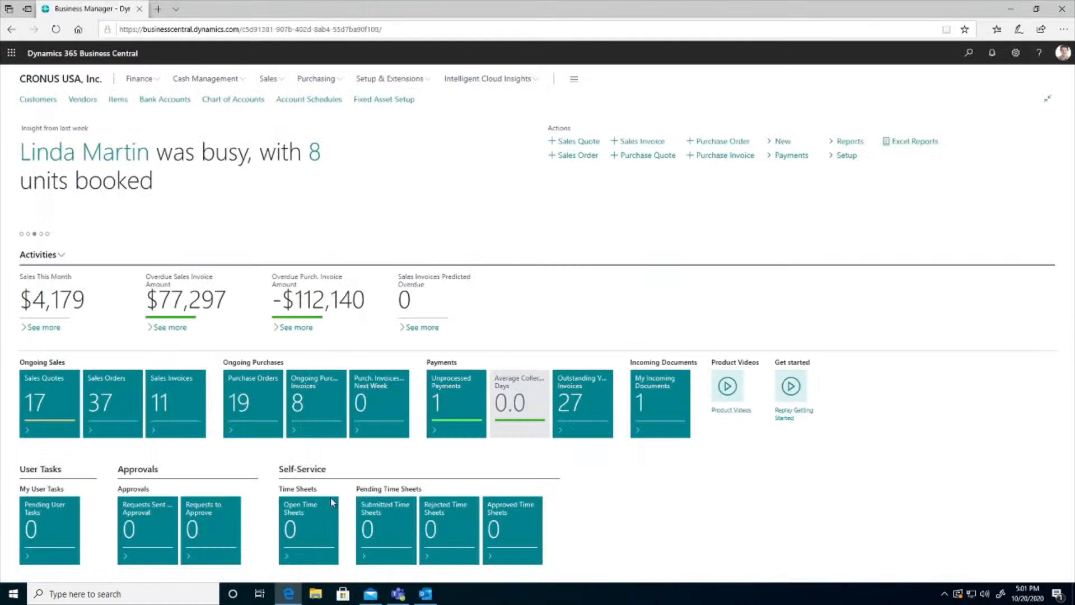
{"action": "left_click", "coordinate": [974, 61]}
{"action": "type", "text": "assis"}
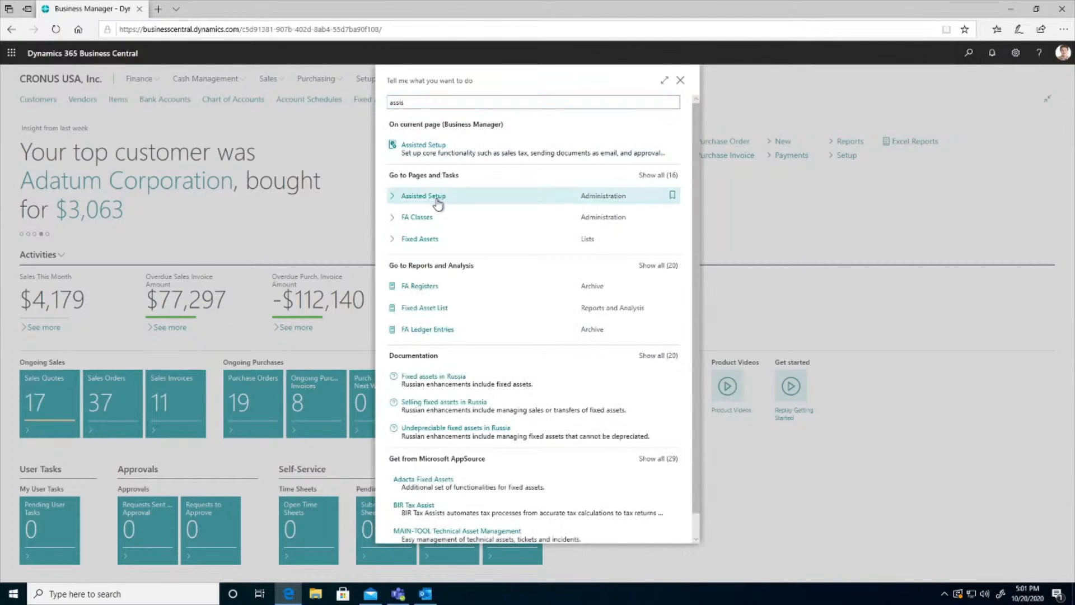
{"action": "left_click", "coordinate": [438, 202]}
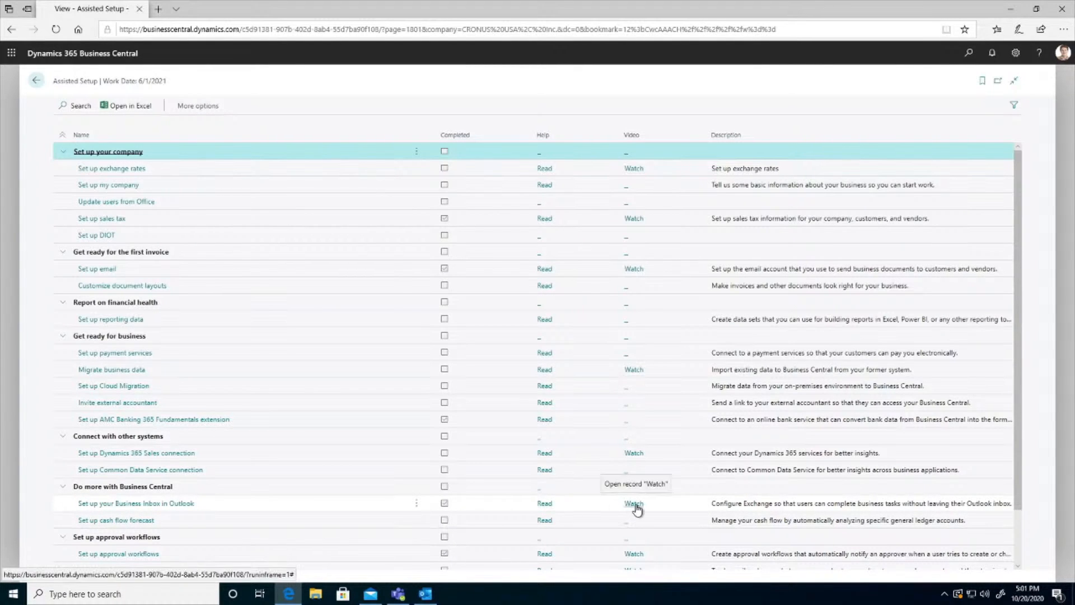
{"action": "left_click", "coordinate": [38, 82]}
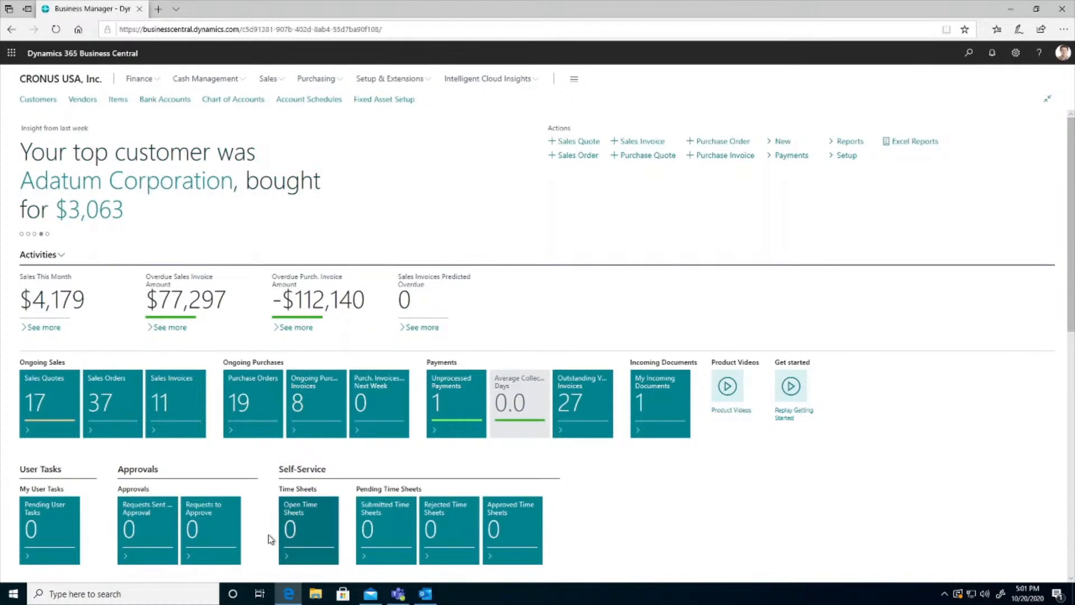
- Switch to desktop Outlook and review the Adatum Corporation customer details and the document types available for creation
{"action": "left_click", "coordinate": [426, 595]}
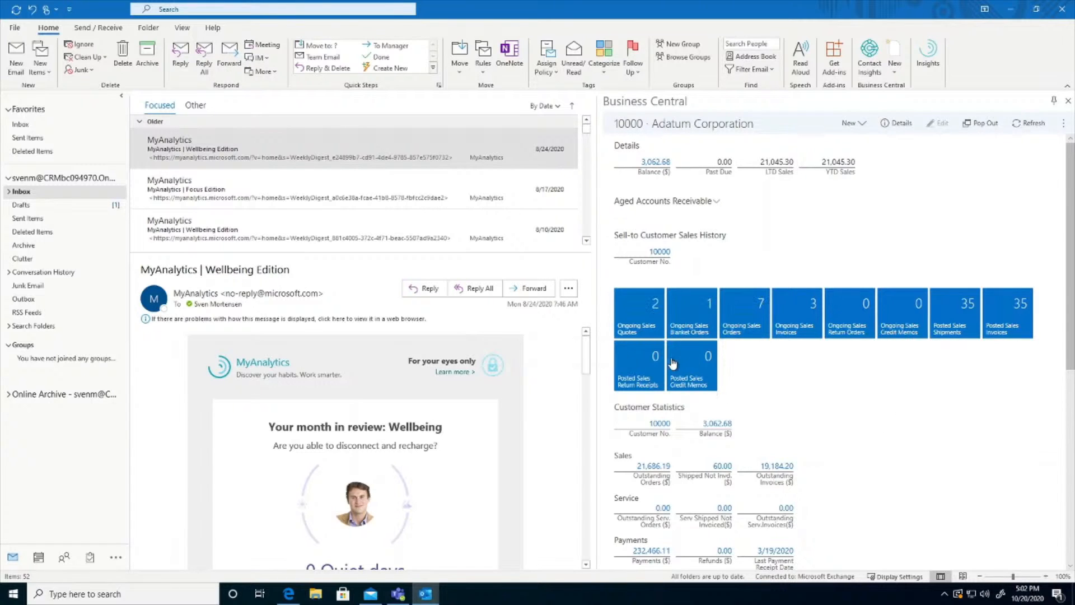
{"action": "scroll", "coordinate": [878, 420], "scroll_direction": "down", "scroll_amount": 2}
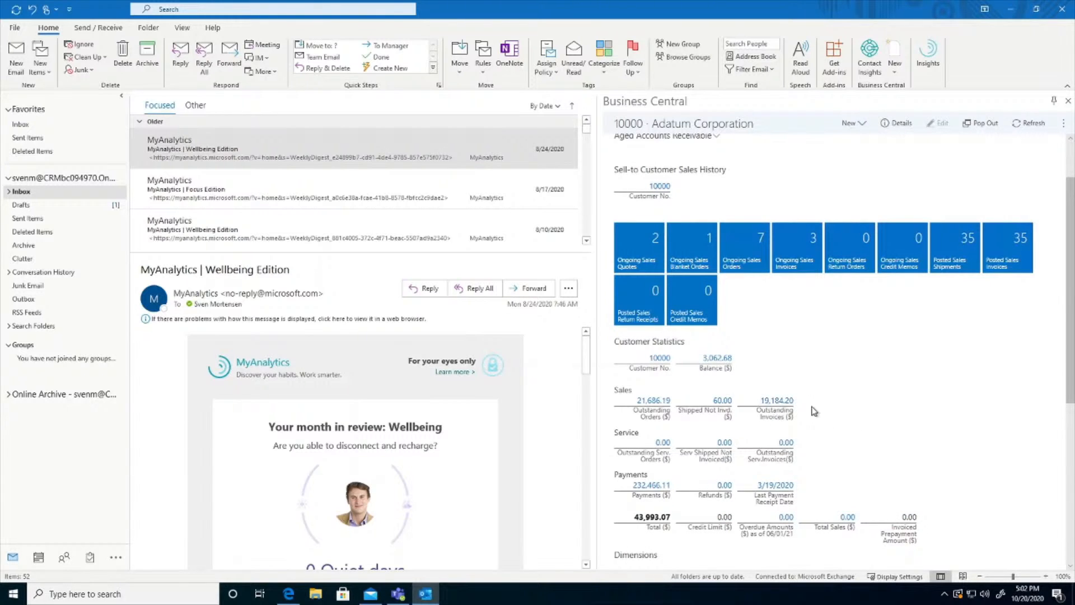
{"action": "scroll", "coordinate": [987, 386], "scroll_direction": "down", "scroll_amount": 5}
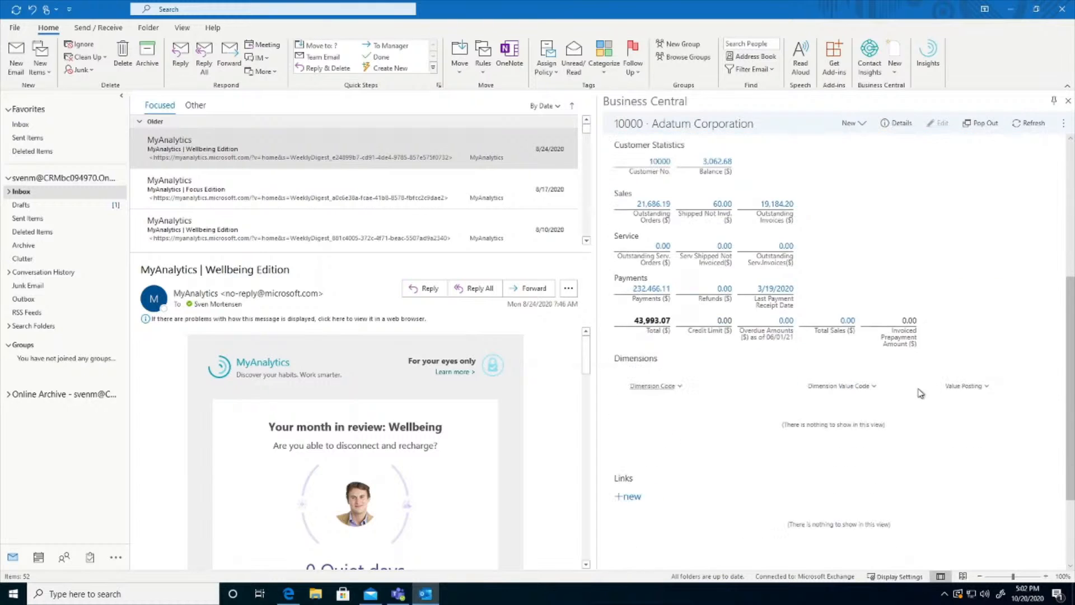
{"action": "scroll", "coordinate": [919, 394], "scroll_direction": "up", "scroll_amount": 8}
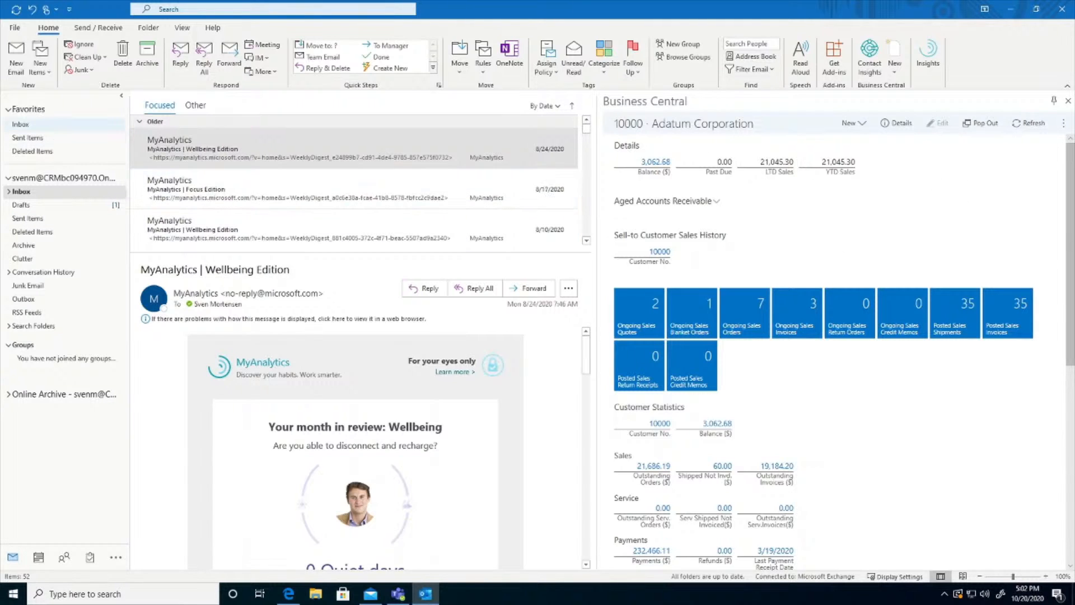
{"action": "left_click", "coordinate": [894, 68]}
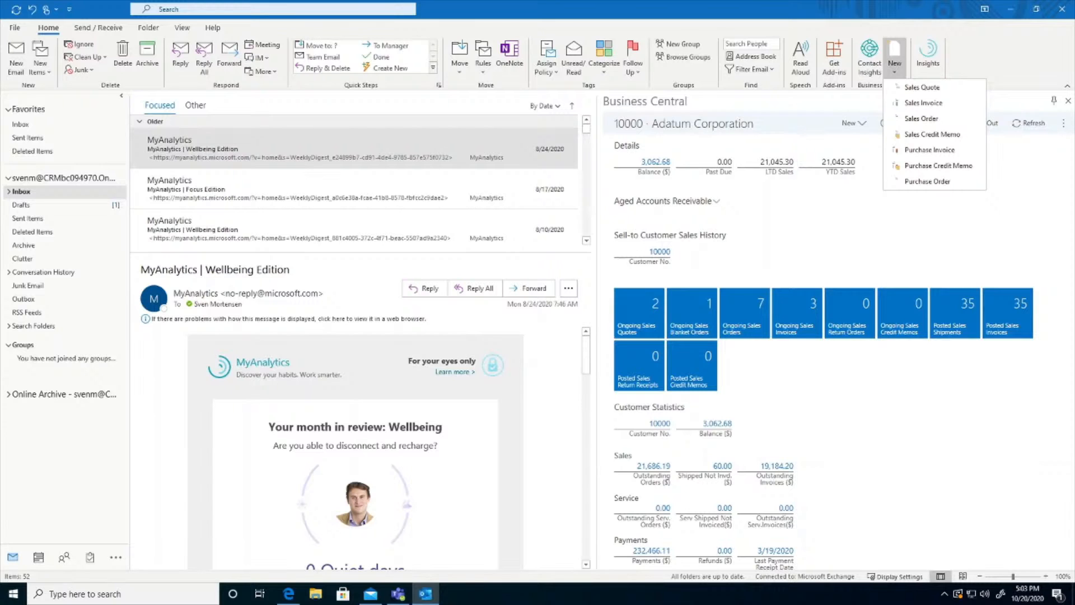
{"action": "left_click", "coordinate": [862, 265]}
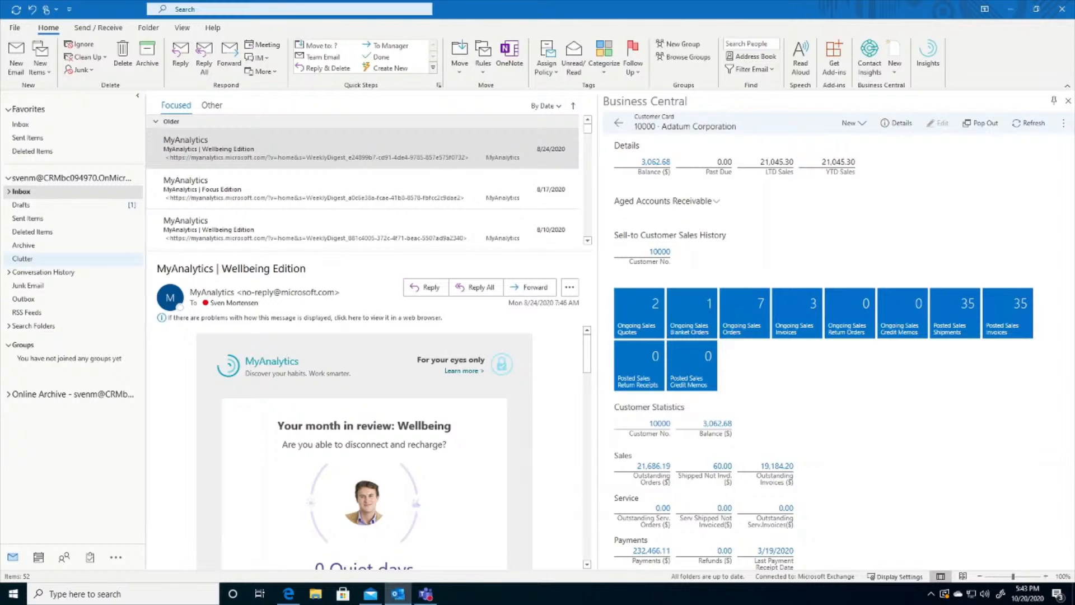
- Switch to the Mail app and send the prepared "Quote" message requesting a quote for 4 yards of quarter down
{"action": "left_click", "coordinate": [369, 596]}
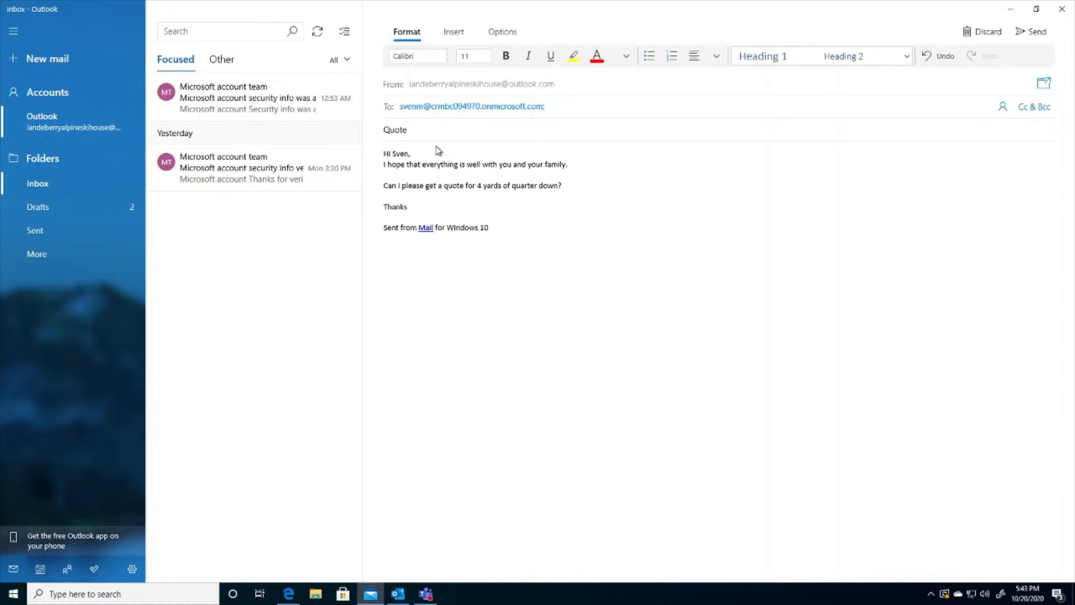
{"action": "left_click", "coordinate": [1030, 34]}
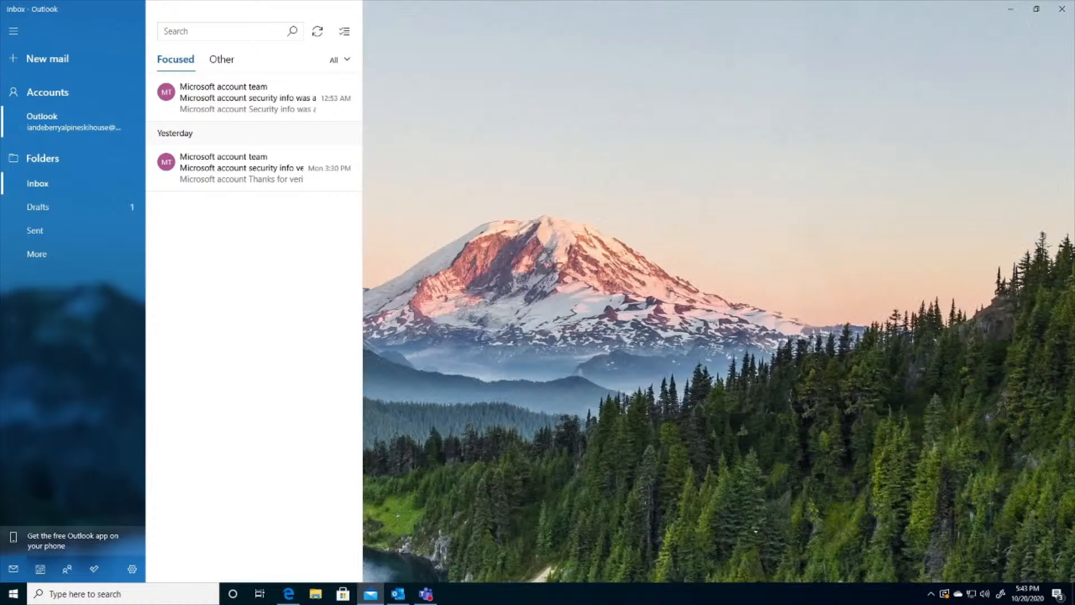
- Switch to desktop Outlook and create a sales quote from the incoming Quote e-mail, accepting suggested item 1005 Quarter Down with quantity 4
{"action": "left_click", "coordinate": [399, 596]}
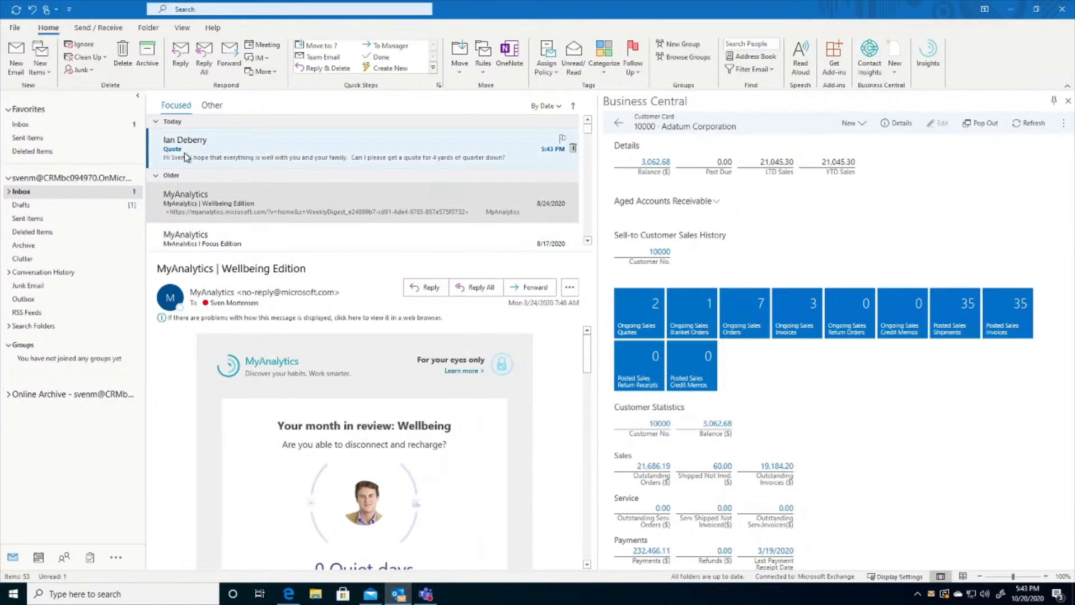
{"action": "left_click", "coordinate": [201, 148]}
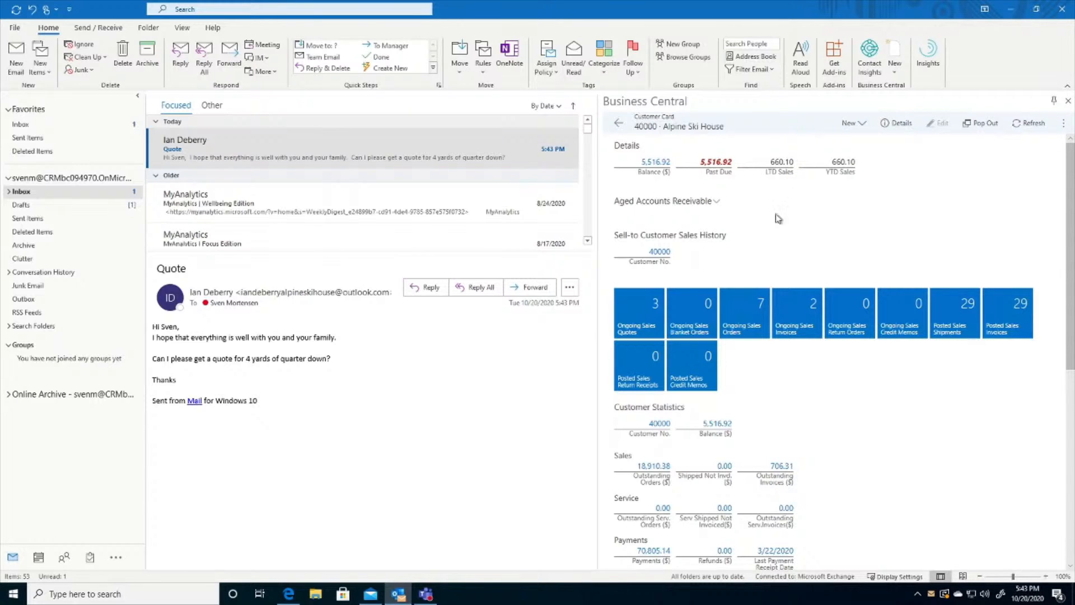
{"action": "left_click", "coordinate": [900, 66]}
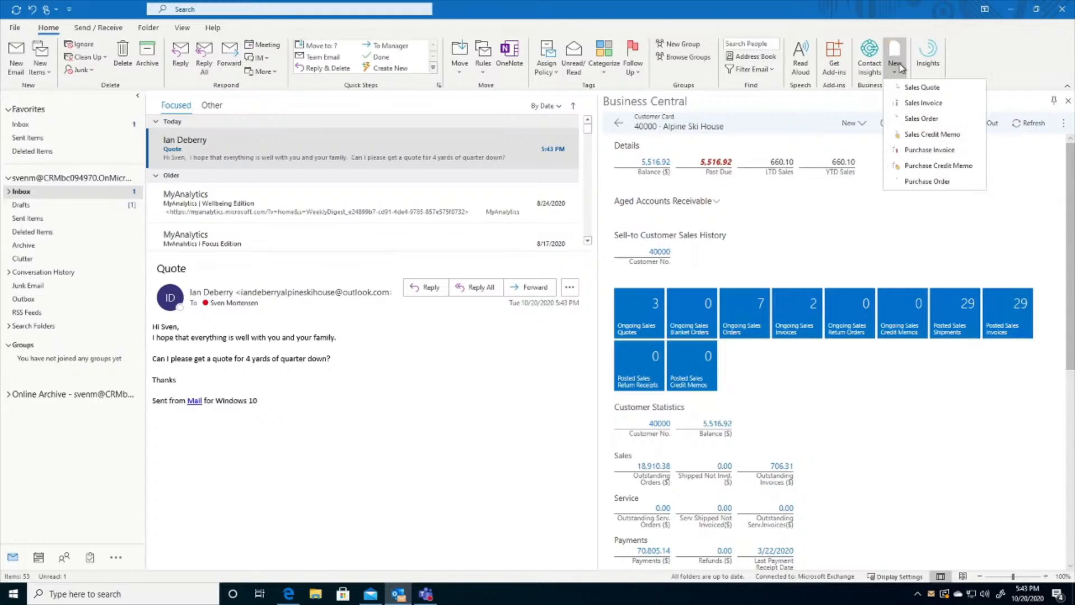
{"action": "left_click", "coordinate": [911, 89]}
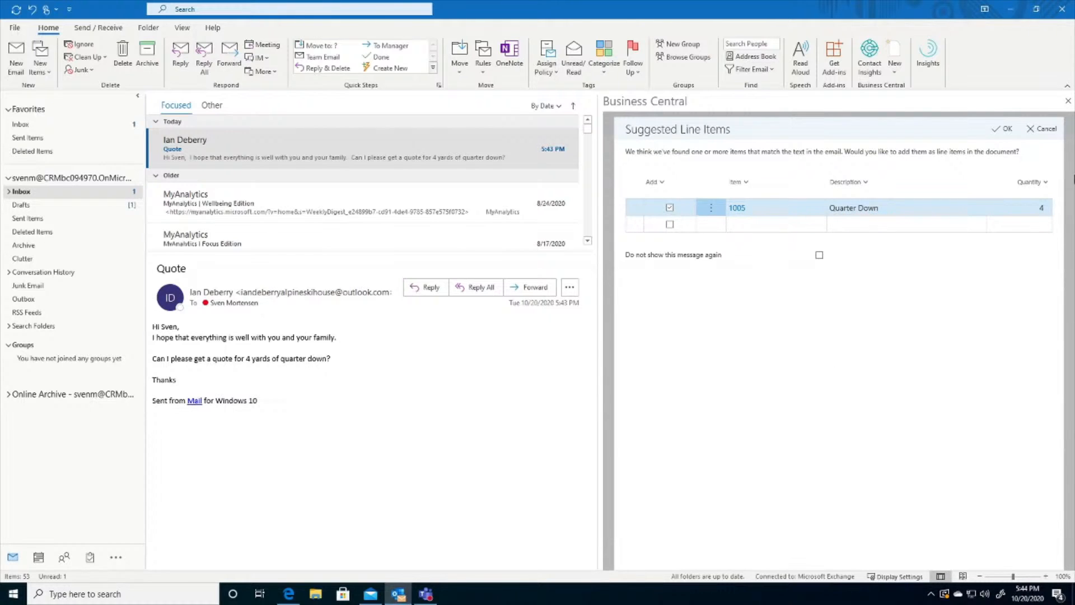
{"action": "left_click", "coordinate": [1002, 130]}
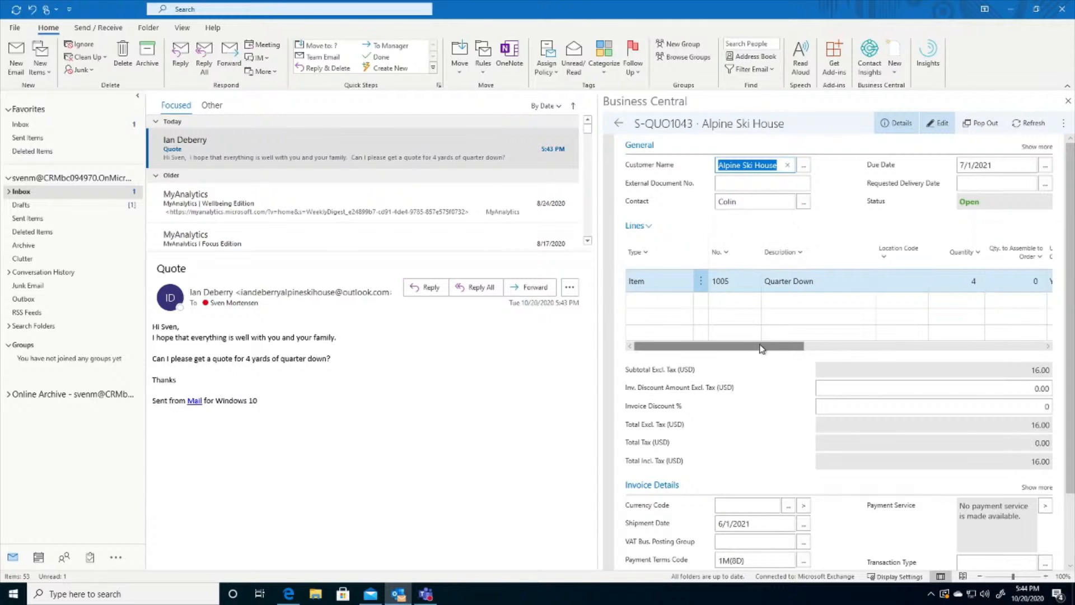
- Review the Alpine Ski House sales quote and send it by e-mail to the customer with the PDF attached
{"action": "mouse_move", "coordinate": [763, 346]}
{"action": "left_mouse_down"}
{"action": "mouse_move", "coordinate": [795, 346]}
{"action": "mouse_move", "coordinate": [761, 346]}
{"action": "left_mouse_up"}
{"action": "scroll", "coordinate": [759, 323], "scroll_direction": "down", "scroll_amount": 3}
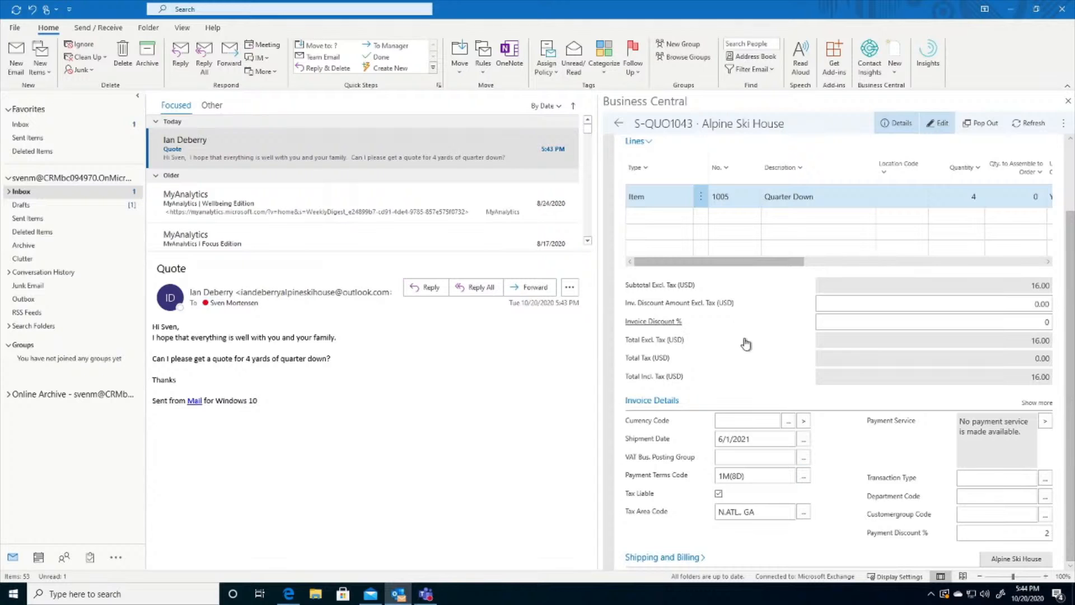
{"action": "scroll", "coordinate": [672, 448], "scroll_direction": "up", "scroll_amount": 3}
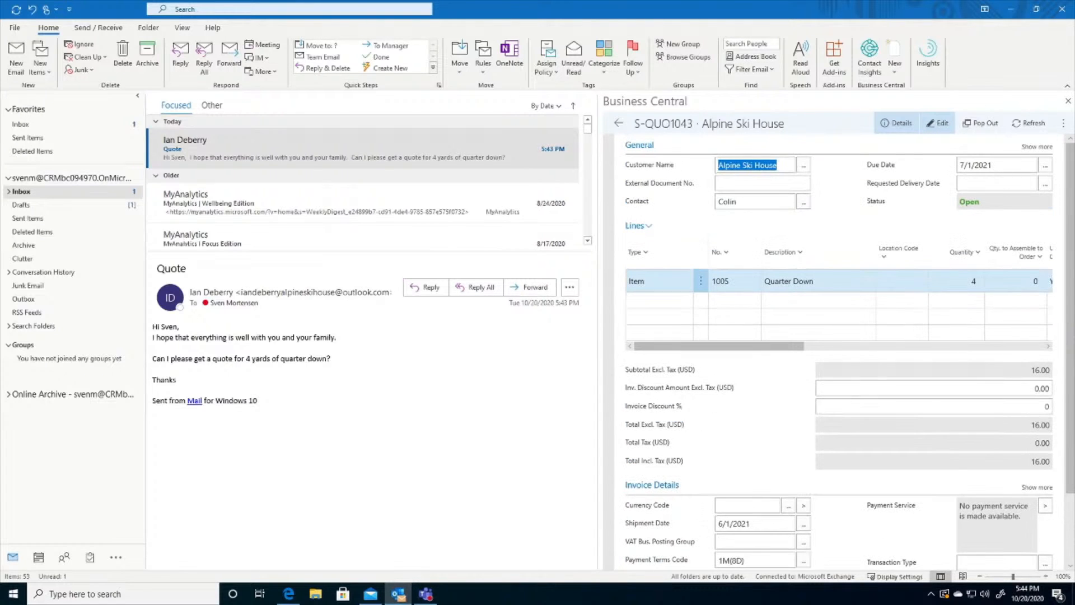
{"action": "left_click", "coordinate": [1063, 123]}
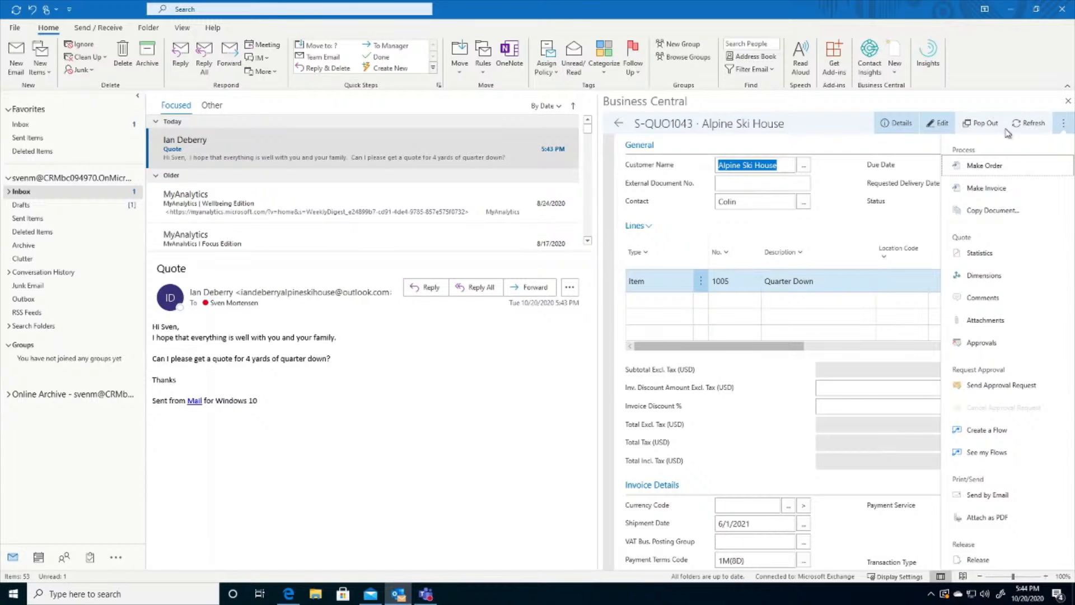
{"action": "left_click", "coordinate": [990, 496]}
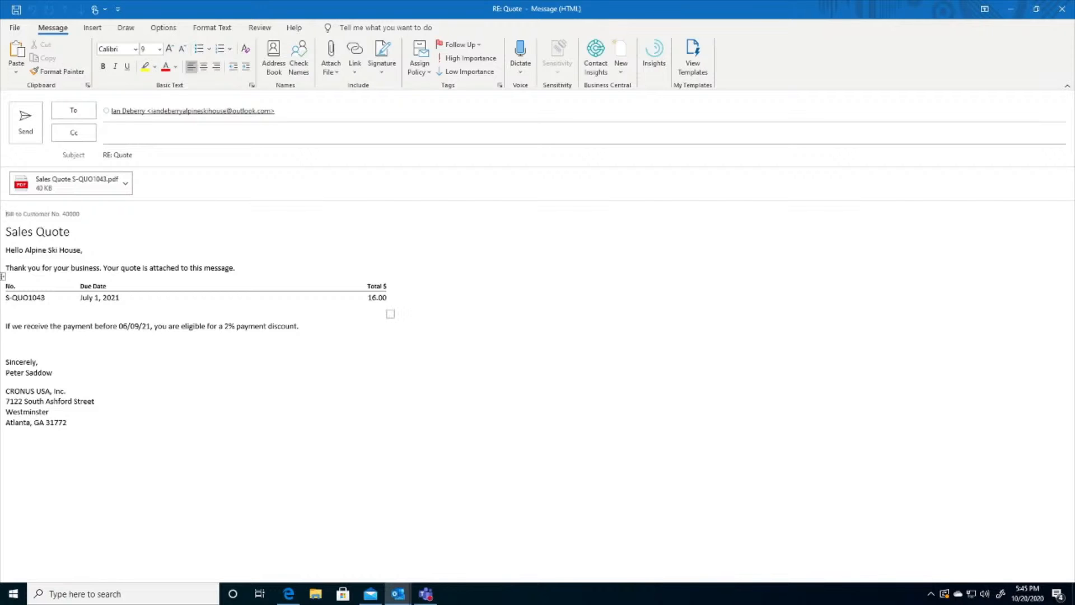
{"action": "left_click", "coordinate": [27, 125]}
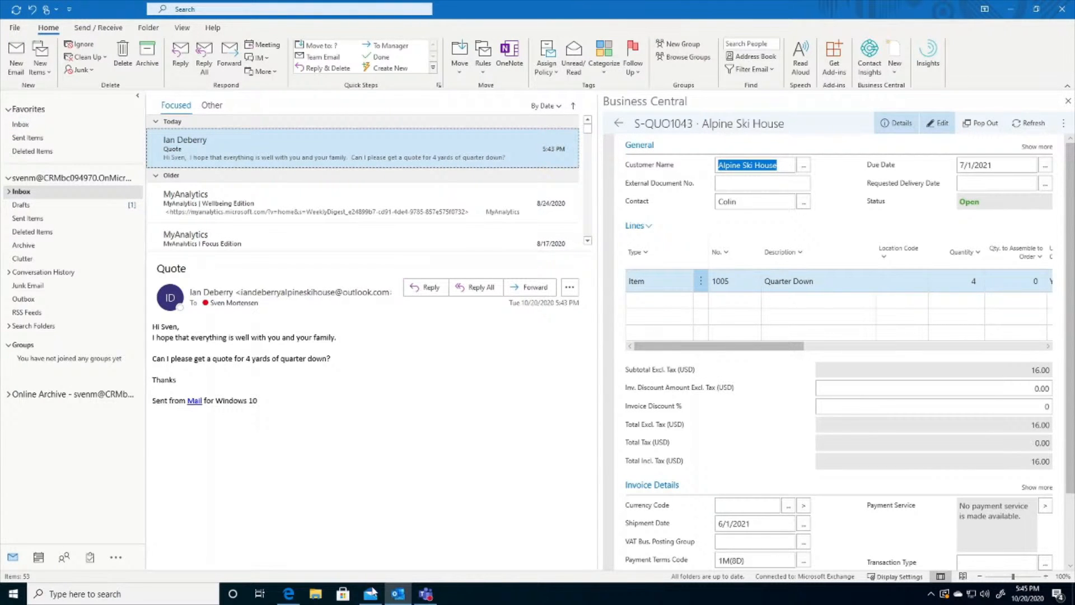
- Switch to the Mail app, open the received quote reply and examine its attached Sales Quote PDF
{"action": "left_click", "coordinate": [370, 595]}
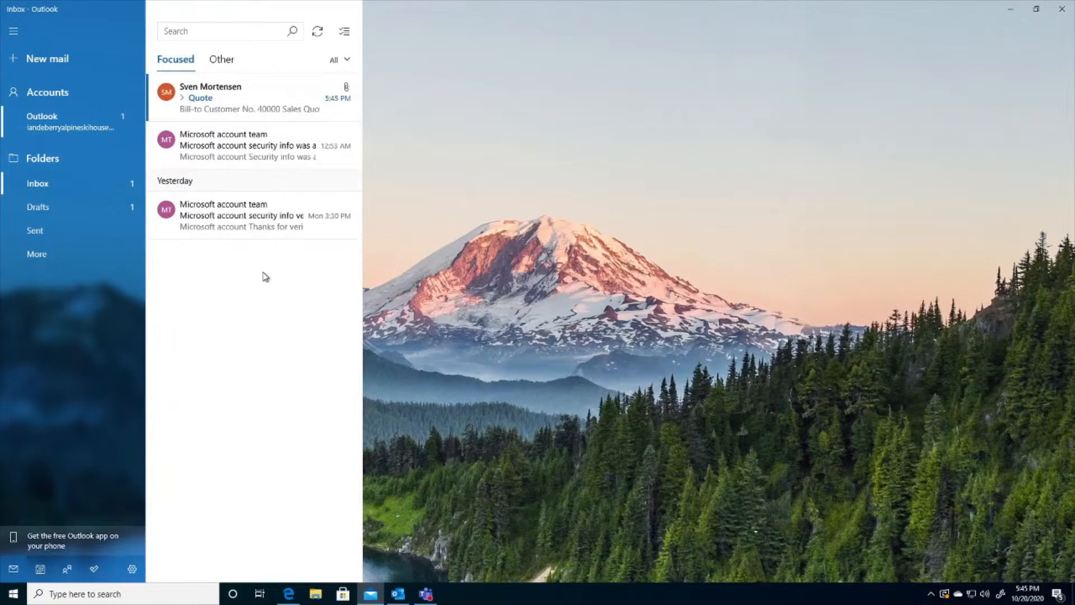
{"action": "left_click", "coordinate": [225, 103]}
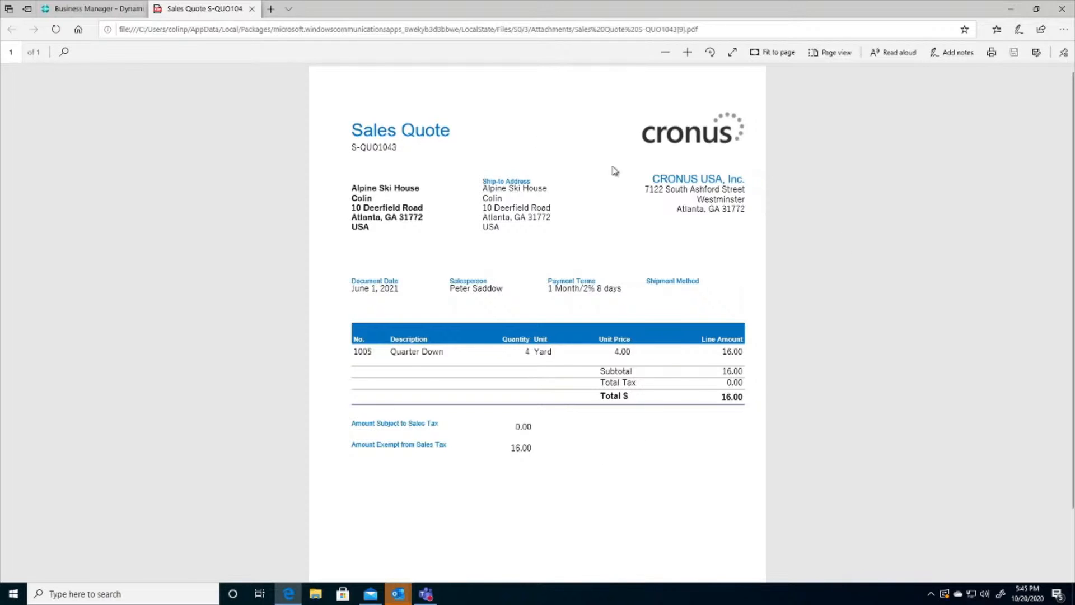
{"action": "left_click", "coordinate": [253, 9]}
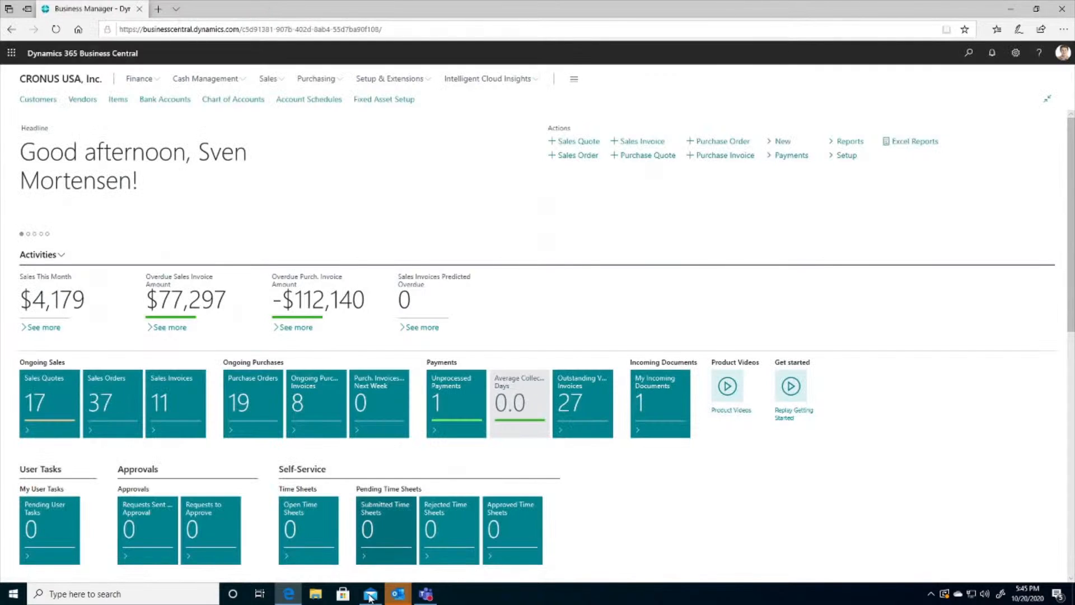
- Return to the Mail app and reply to the quote message with "Everything looks good. Please proceed with the order."
{"action": "mouse_move", "coordinate": [372, 597]}
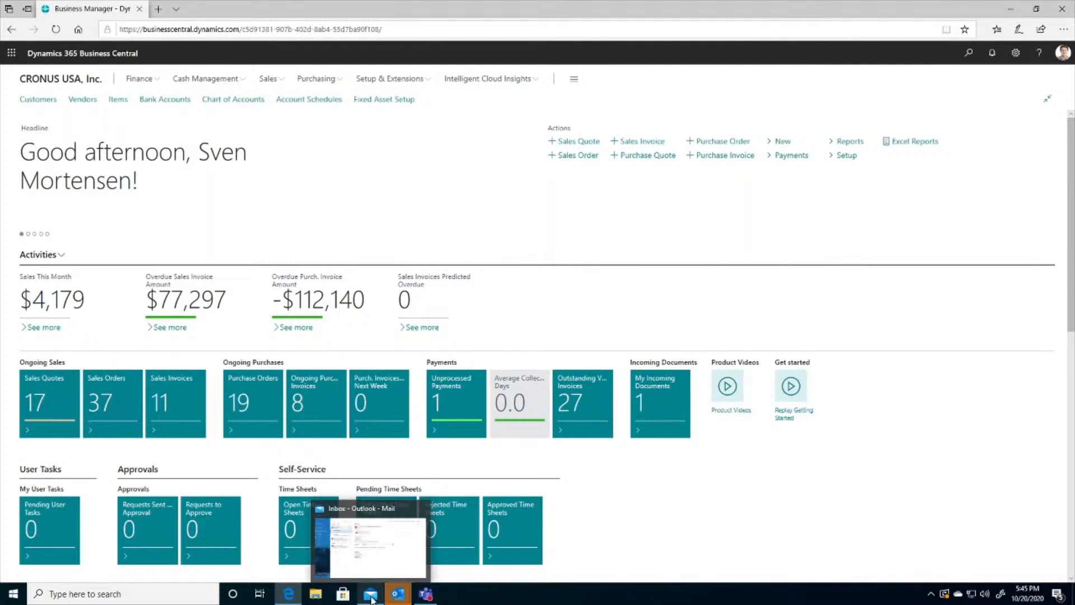
{"action": "left_click", "coordinate": [372, 566]}
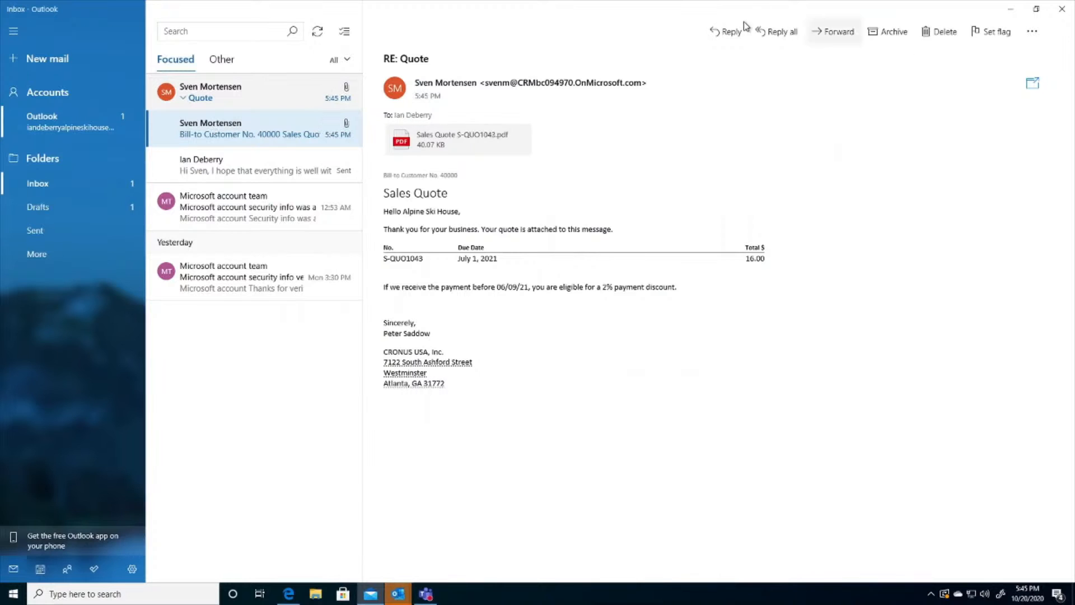
{"action": "left_click", "coordinate": [727, 32]}
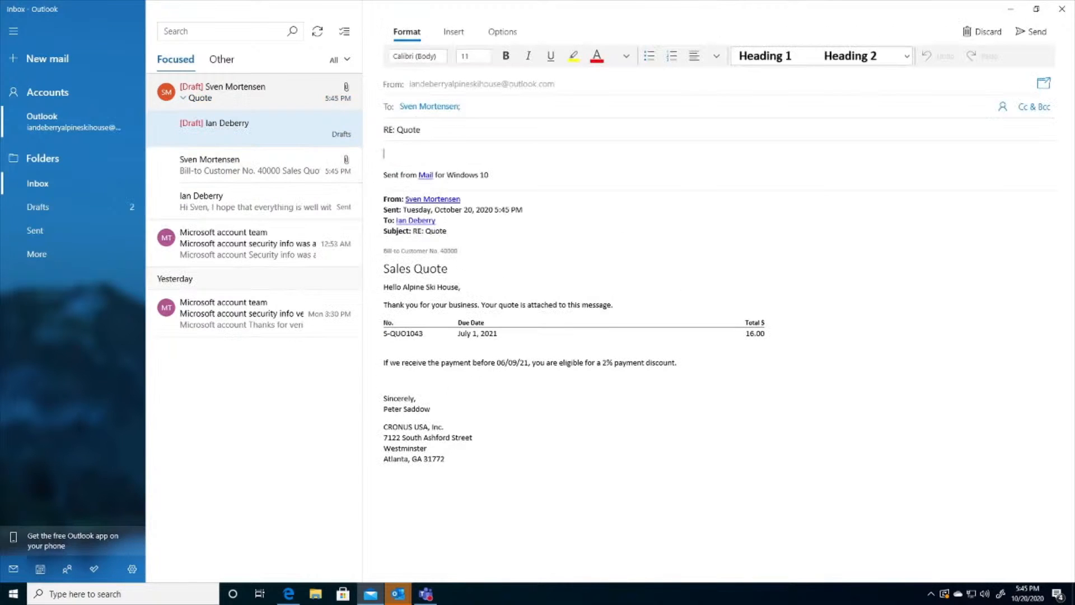
{"action": "type", "text": "Everything looks good. Please proceed with the order."}
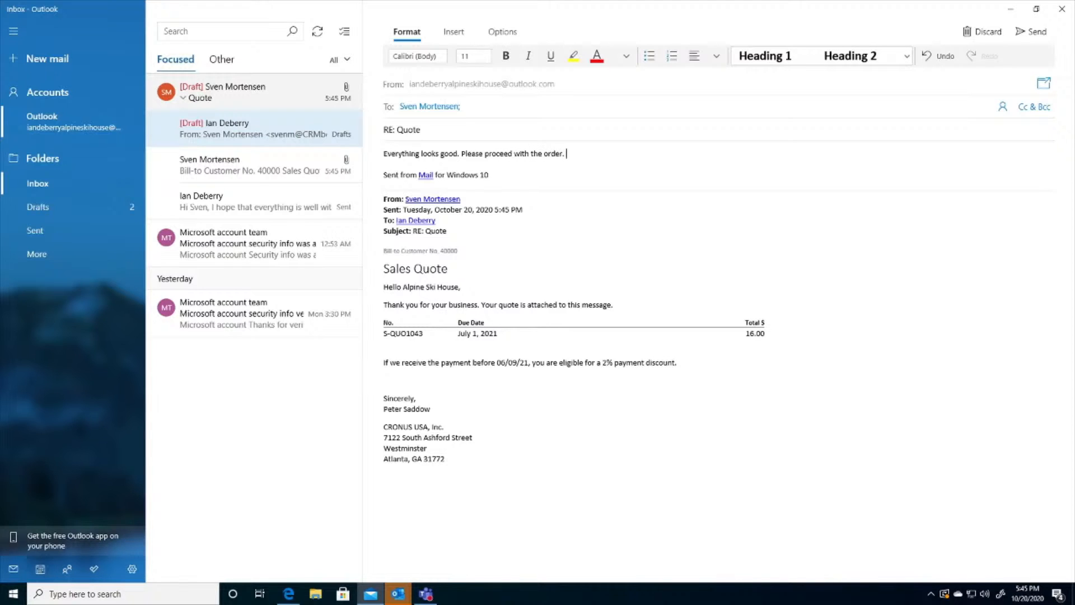
{"action": "left_click", "coordinate": [1045, 35]}
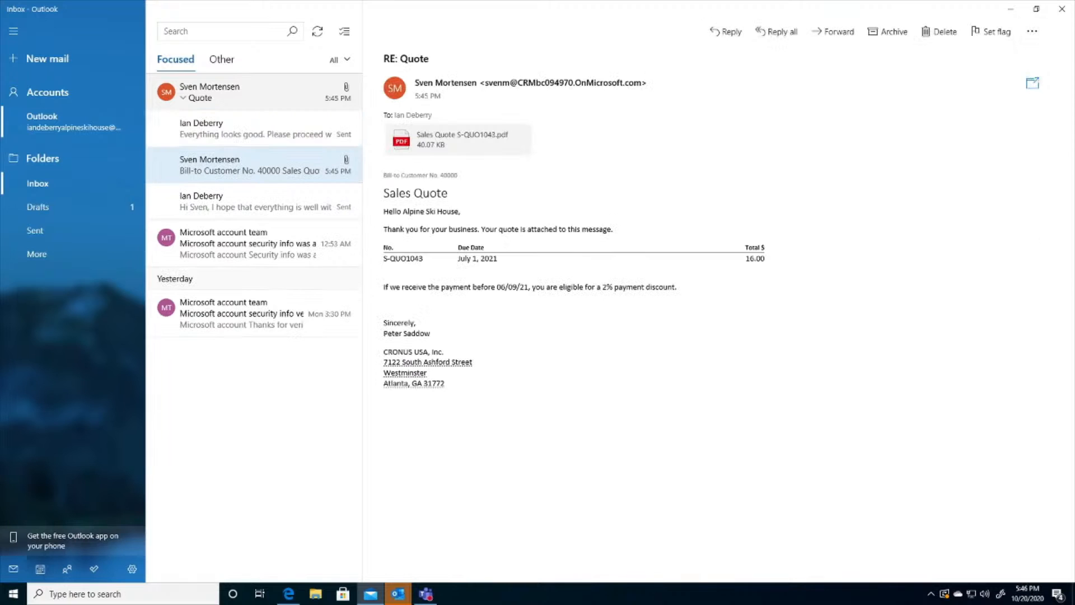
- Switch to desktop Outlook and, from the customer's acceptance reply, open the quote it references among Alpine Ski House's ongoing sales quotes
{"action": "mouse_move", "coordinate": [399, 598]}
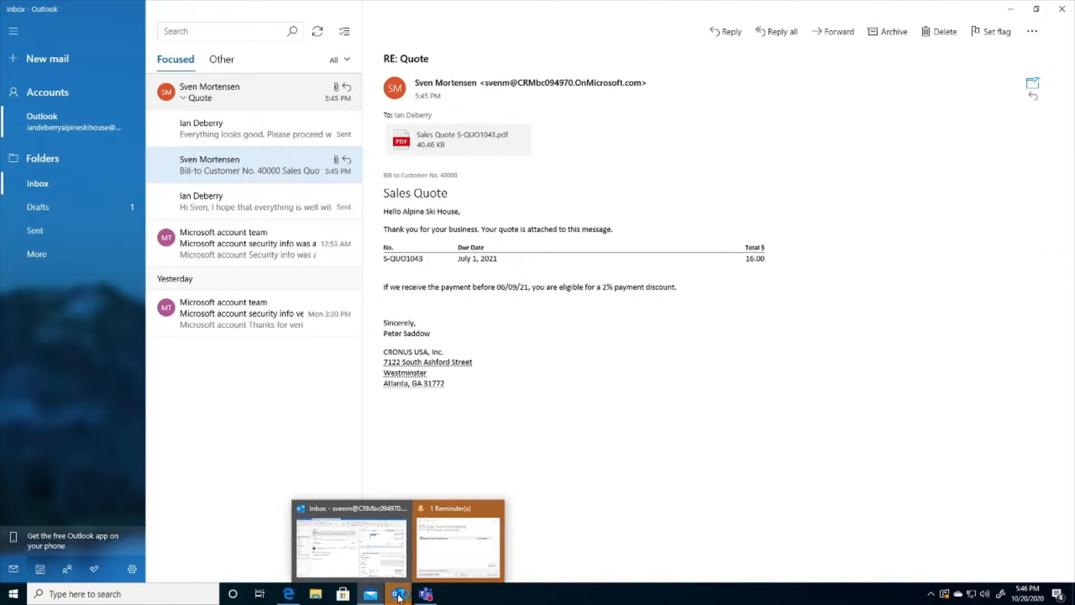
{"action": "left_click", "coordinate": [354, 554]}
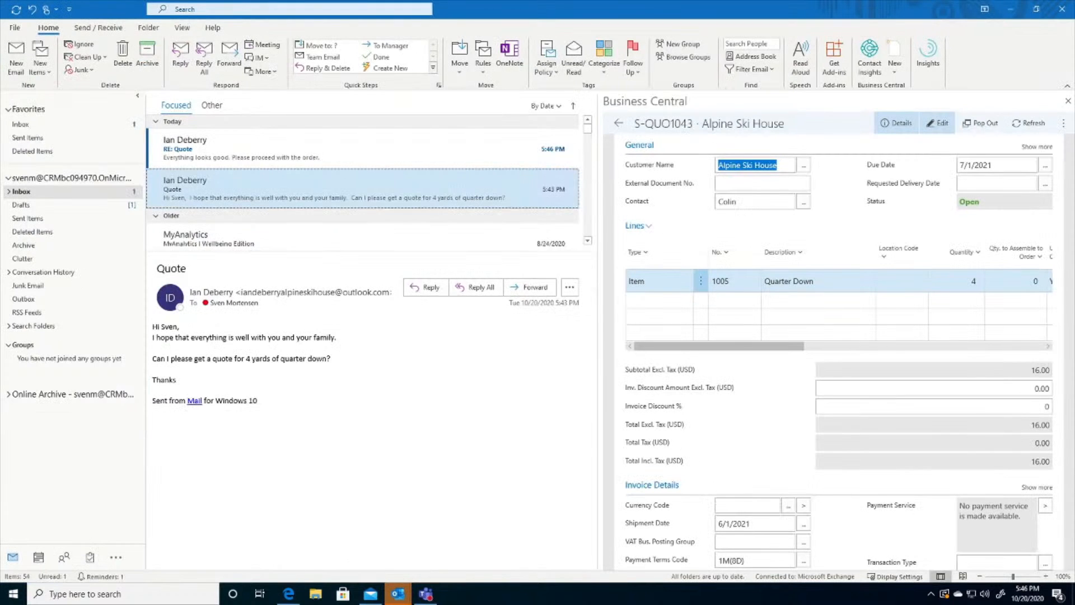
{"action": "left_click", "coordinate": [273, 152]}
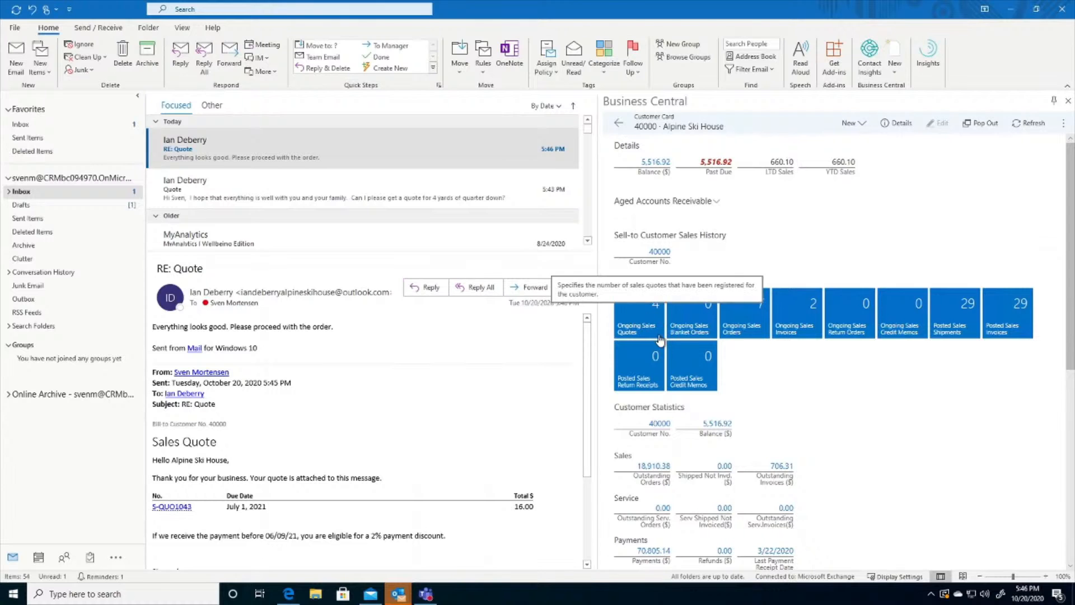
{"action": "left_click", "coordinate": [641, 328]}
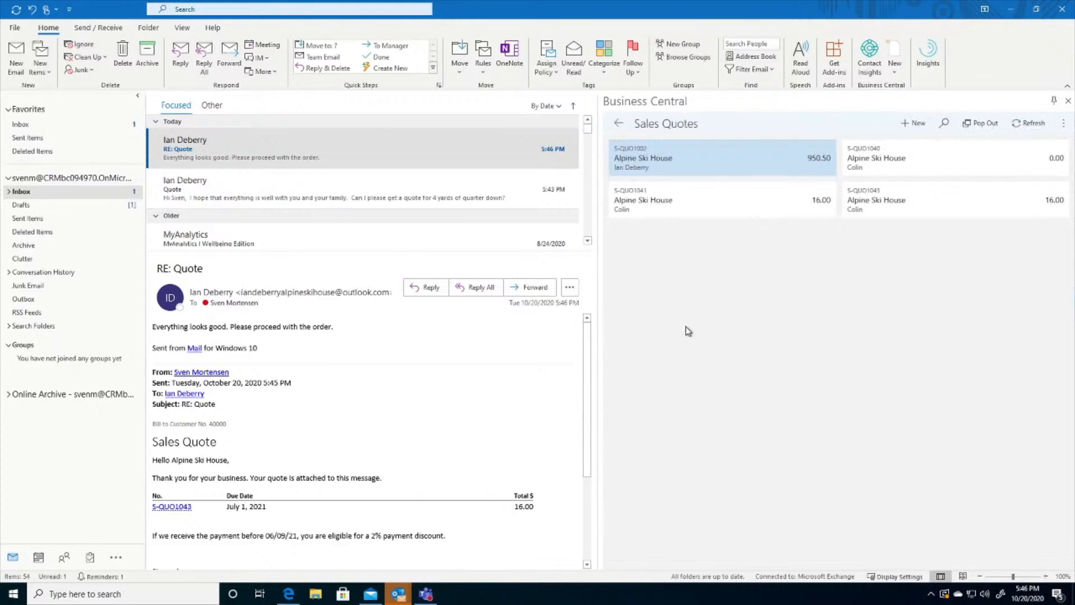
{"action": "left_click", "coordinate": [924, 206]}
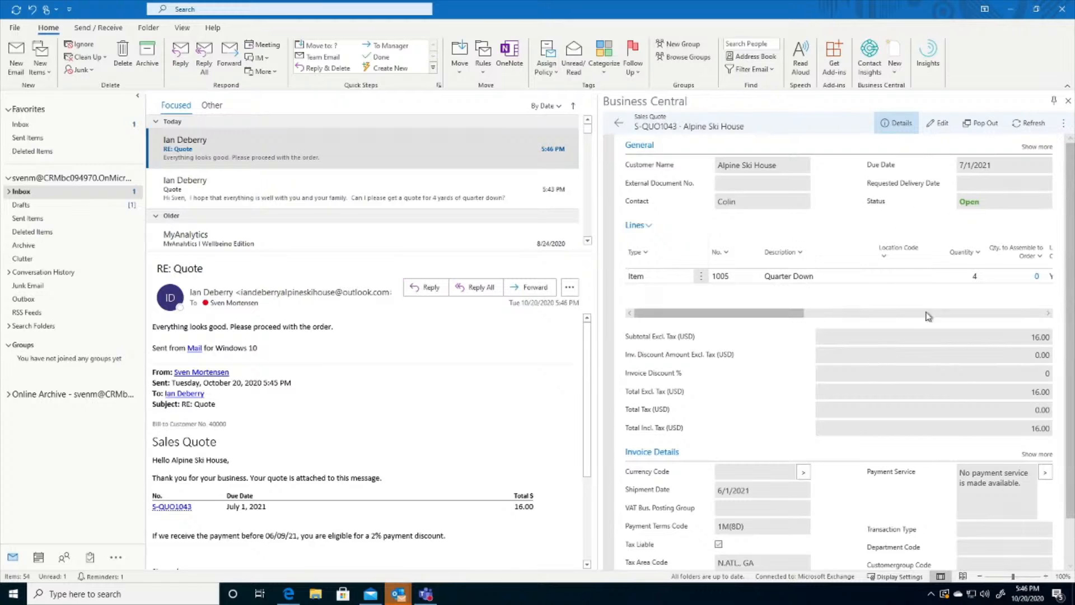
- Convert the Alpine Ski House sales quote to an order and open the new sales order
{"action": "left_click", "coordinate": [1063, 124]}
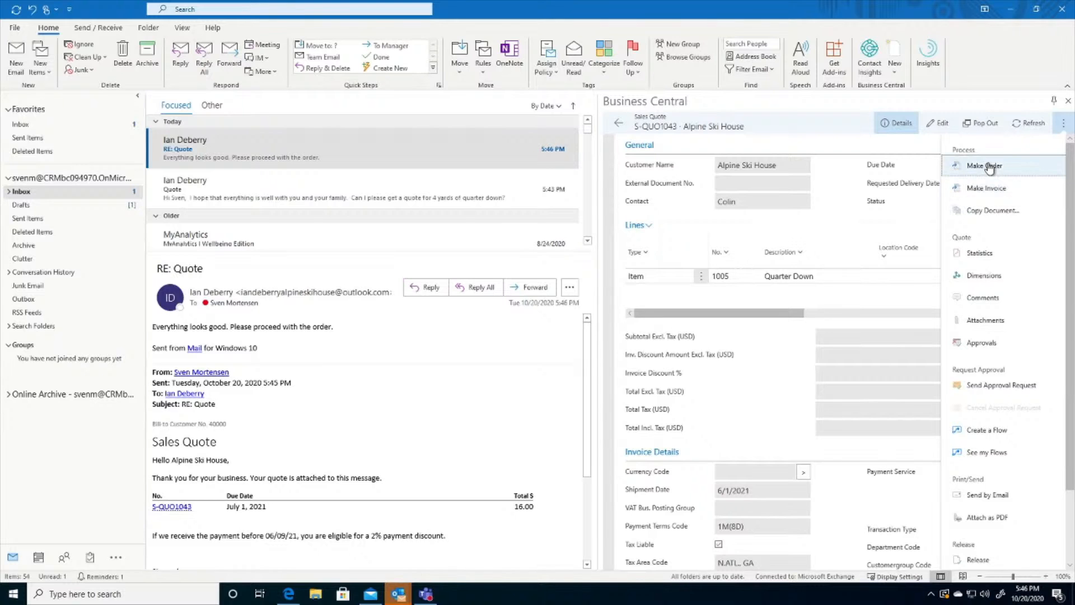
{"action": "left_click", "coordinate": [990, 166]}
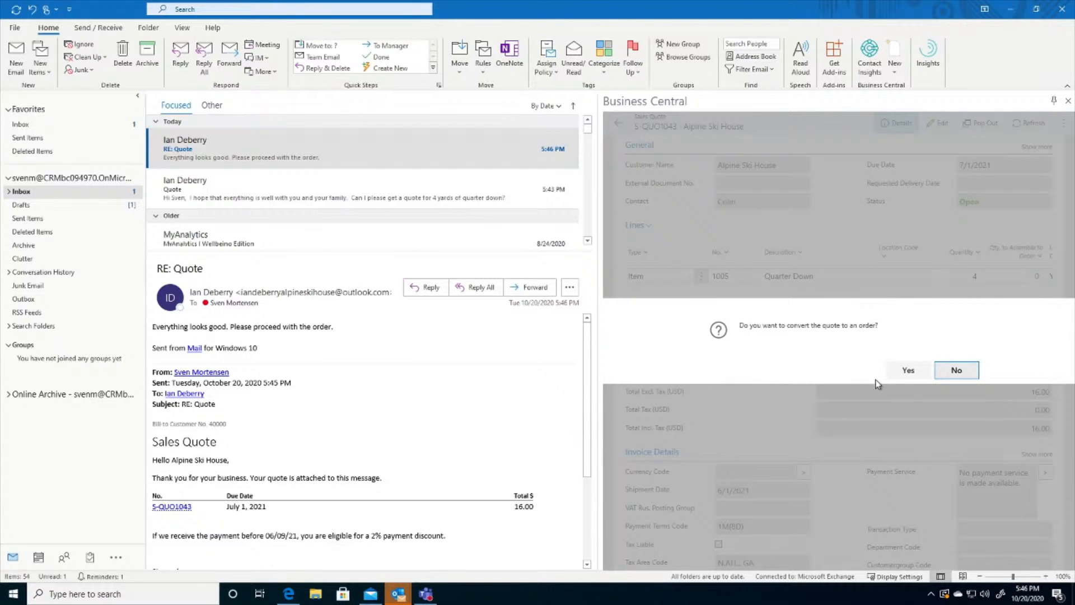
{"action": "left_click", "coordinate": [908, 370]}
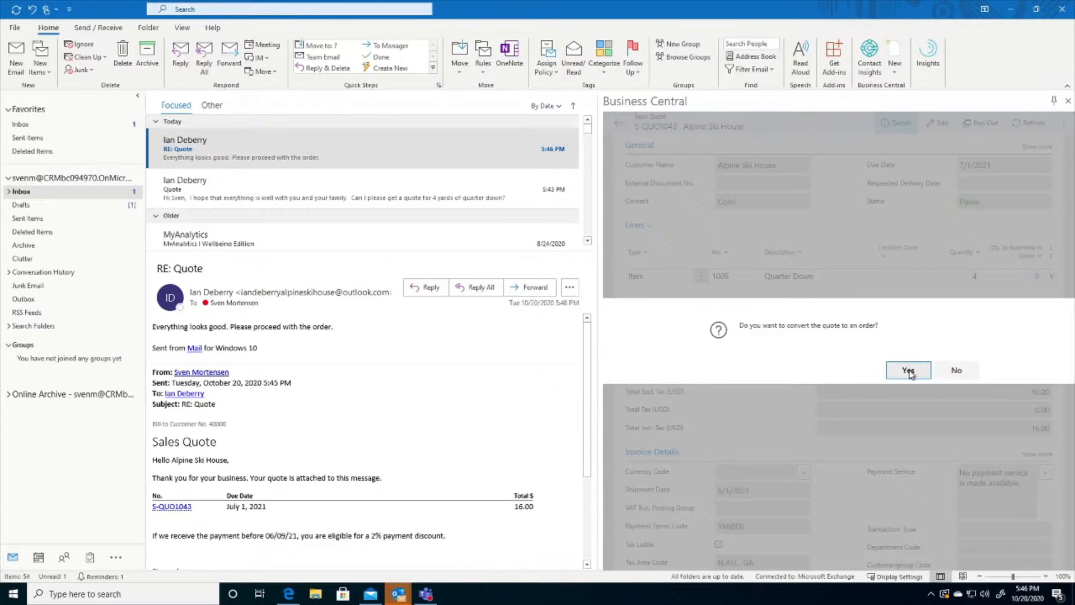
{"action": "left_click", "coordinate": [908, 371]}
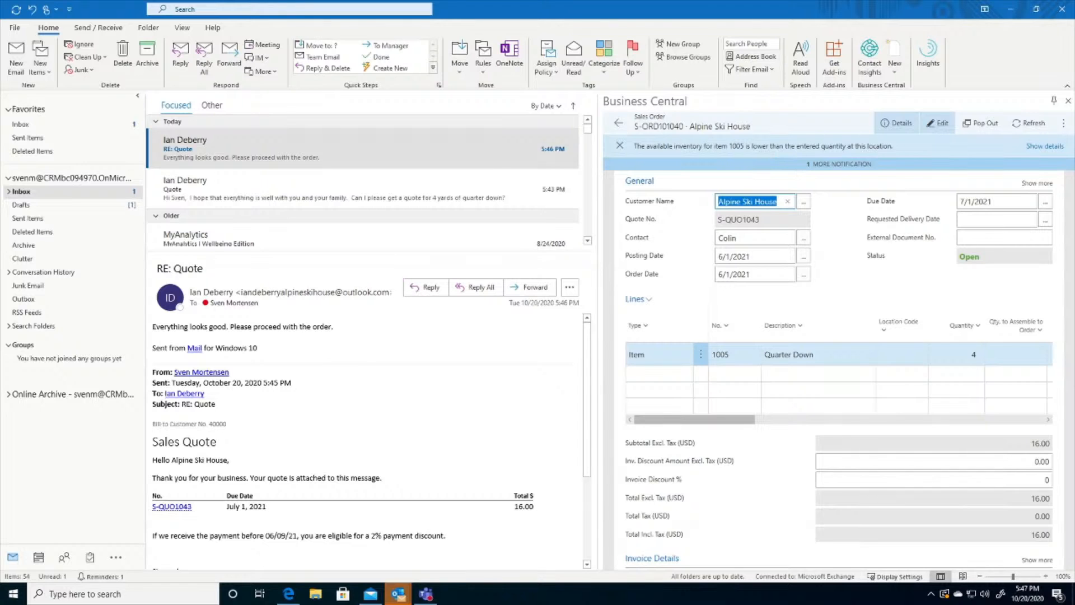
- Dismiss the sales order's notifications and e-mail the order confirmation with the Sales Order PDF attached to the customer
{"action": "left_click", "coordinate": [620, 147]}
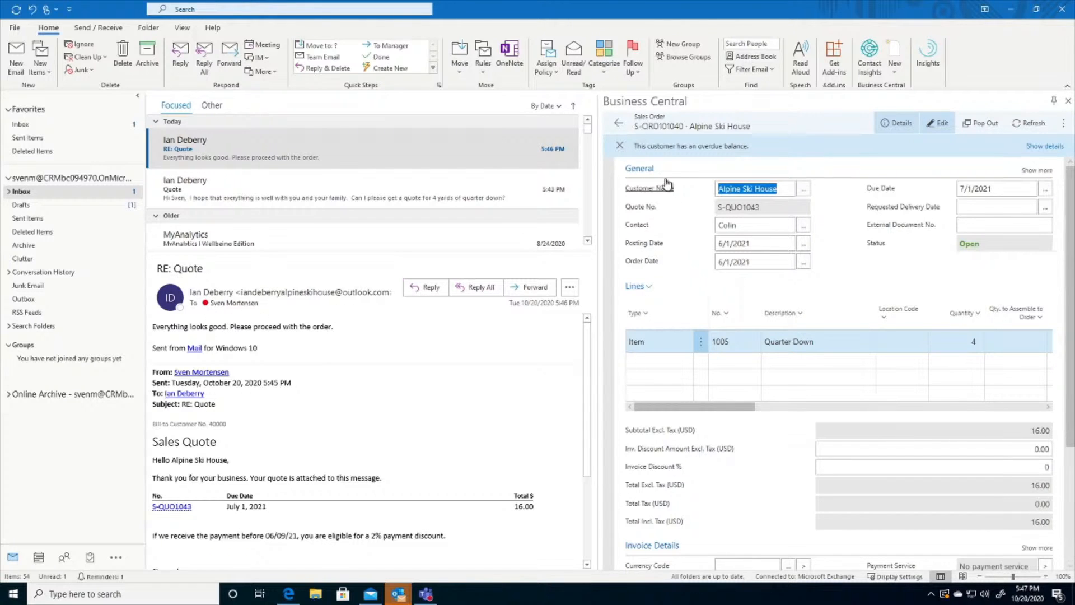
{"action": "left_click", "coordinate": [620, 147]}
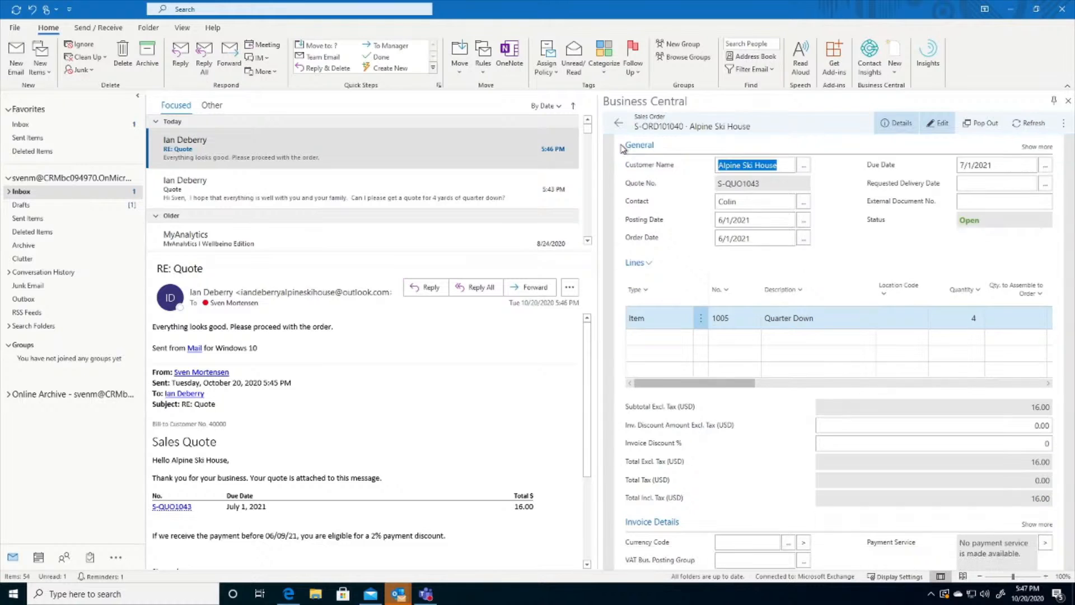
{"action": "left_click", "coordinate": [1064, 122]}
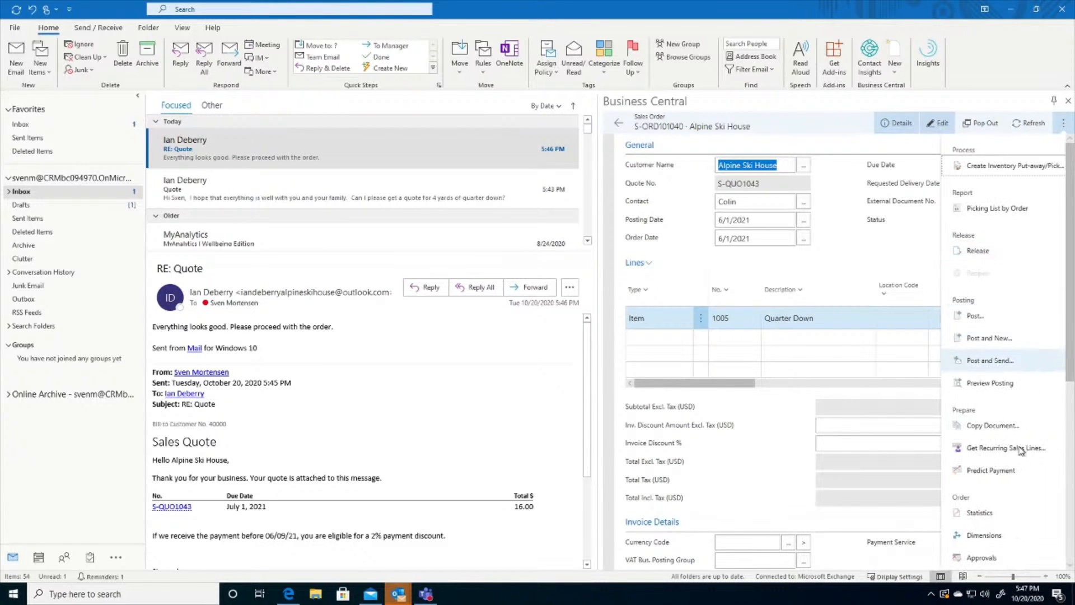
{"action": "scroll", "coordinate": [1014, 425], "scroll_direction": "down", "scroll_amount": 5}
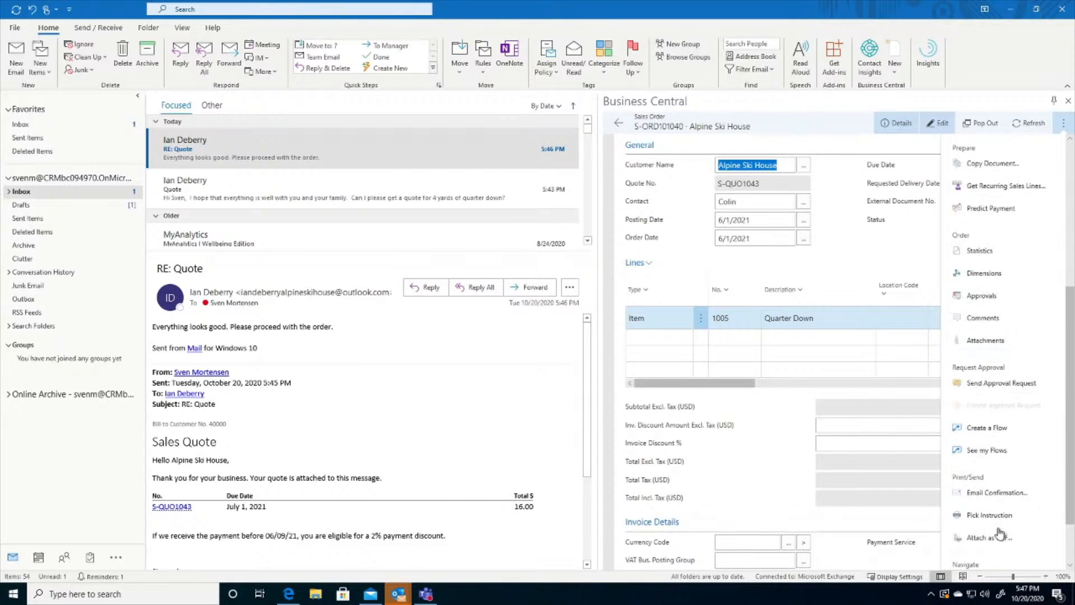
{"action": "left_click", "coordinate": [985, 496]}
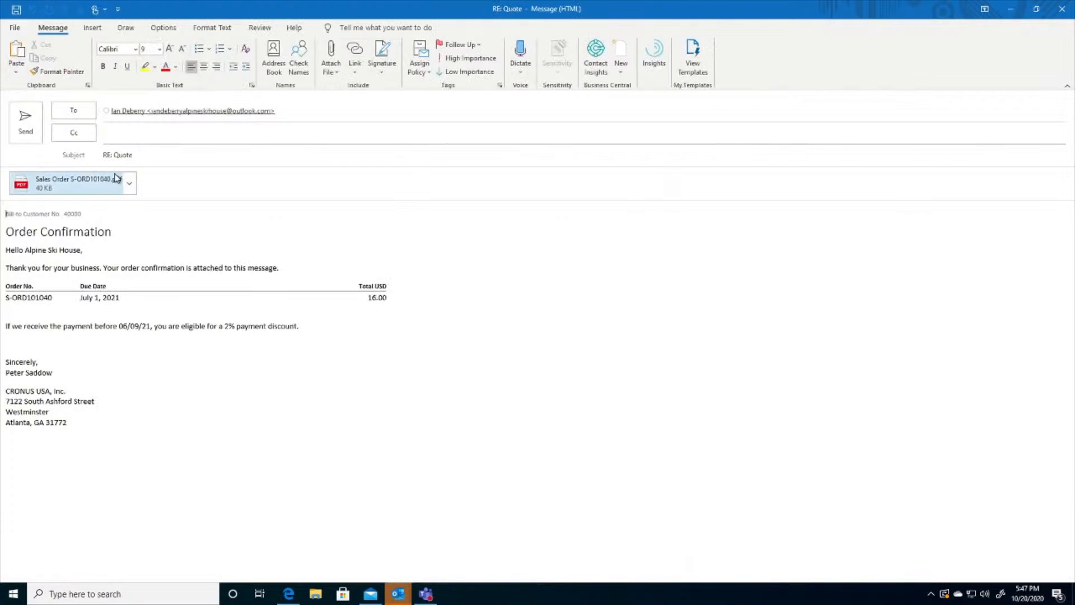
{"action": "left_click", "coordinate": [27, 129]}
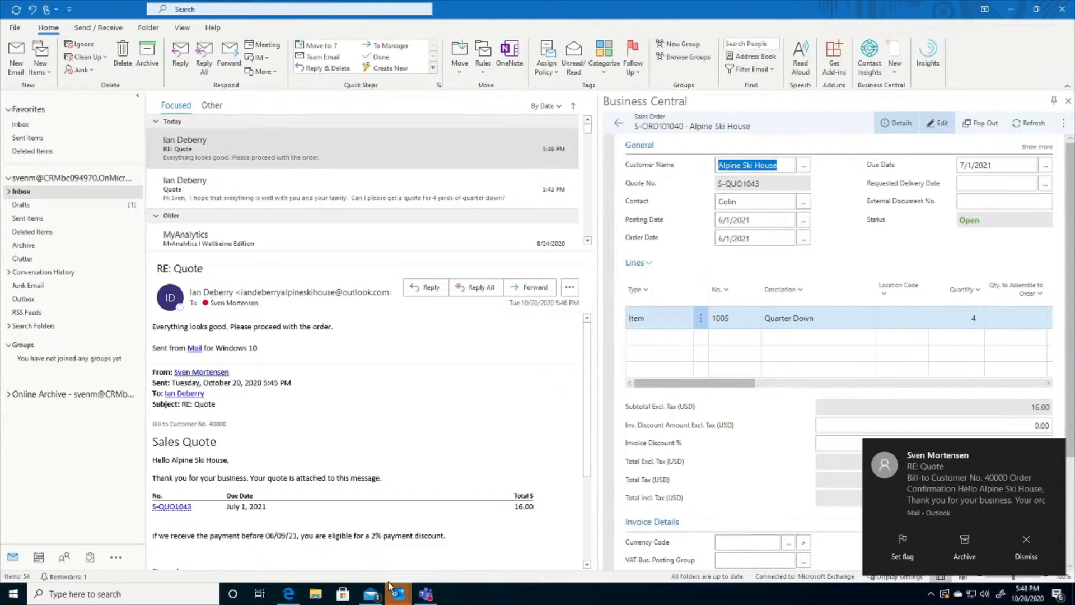
- Switch to Business Central in the browser and view the ongoing sales orders from the Alpine Ski House customer card
{"action": "left_click", "coordinate": [290, 594]}
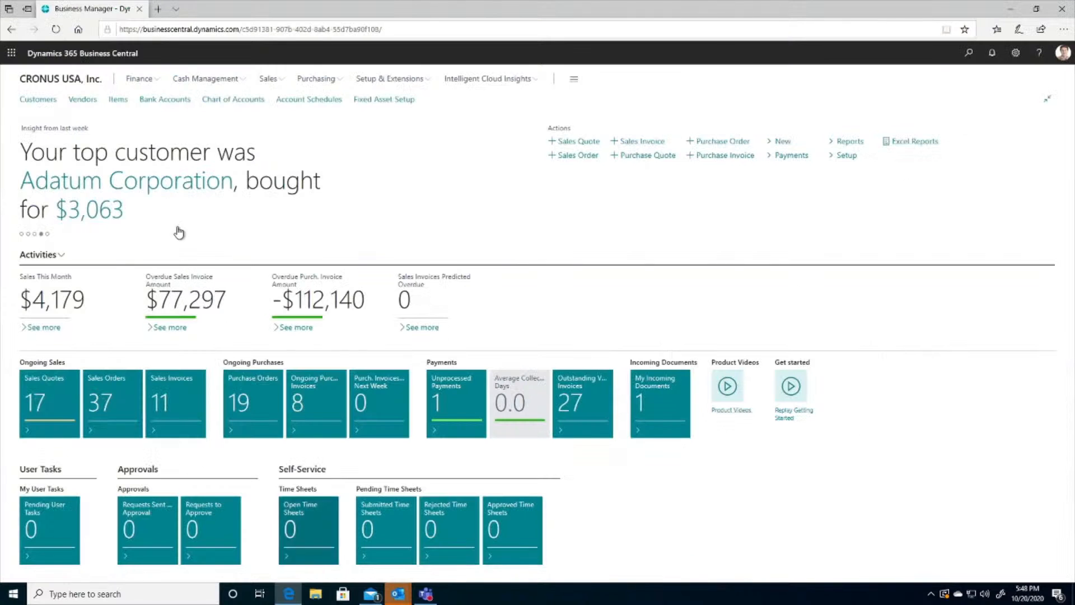
{"action": "left_click", "coordinate": [268, 79]}
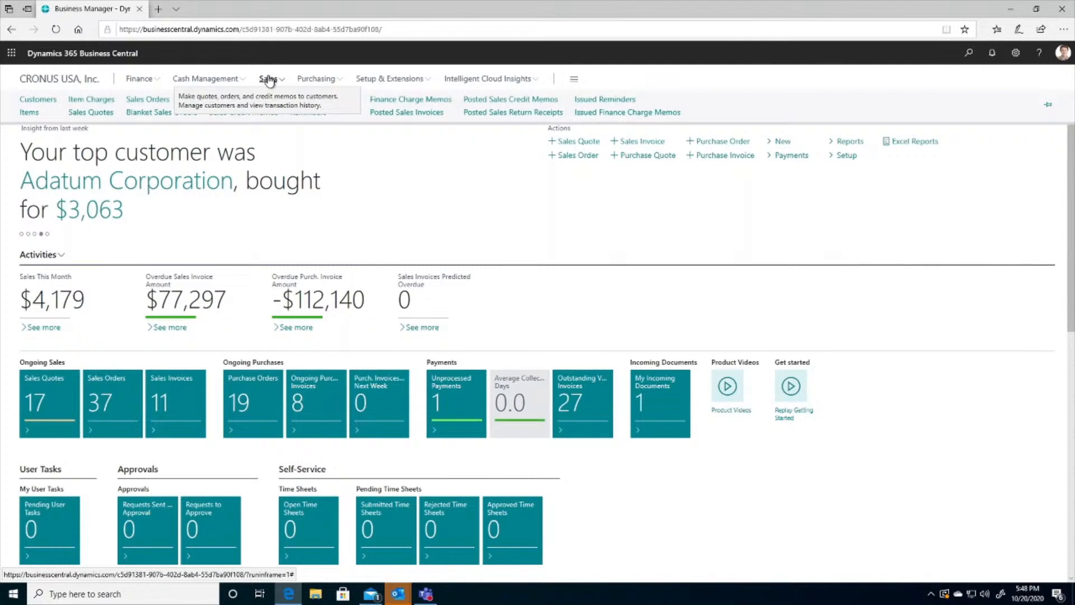
{"action": "left_click", "coordinate": [38, 100]}
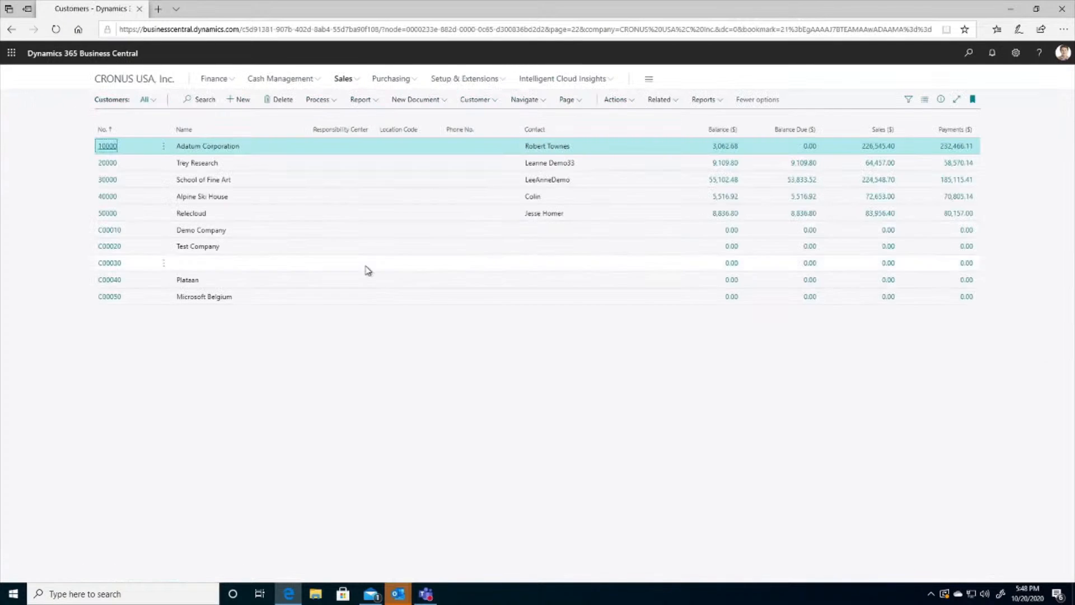
{"action": "left_click", "coordinate": [108, 197]}
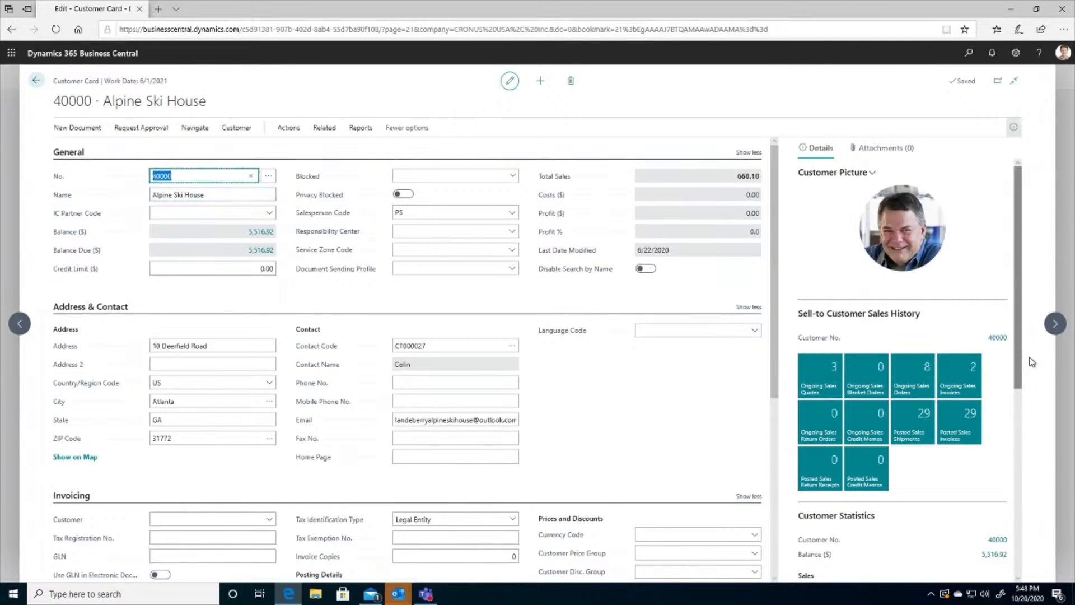
{"action": "left_click", "coordinate": [915, 384]}
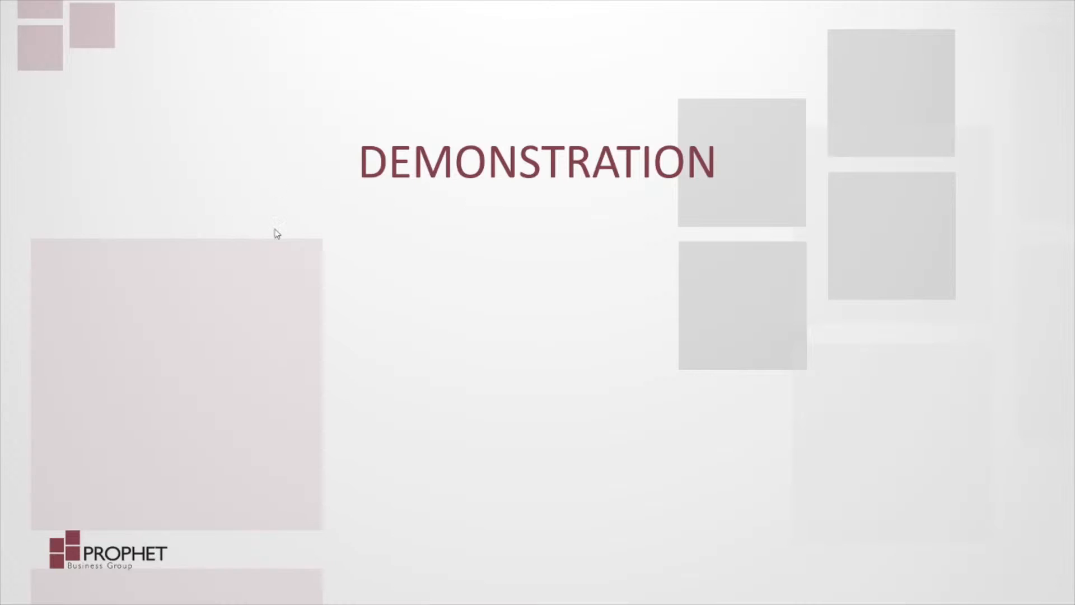
{"action": "left_click", "coordinate": [305, 253]}
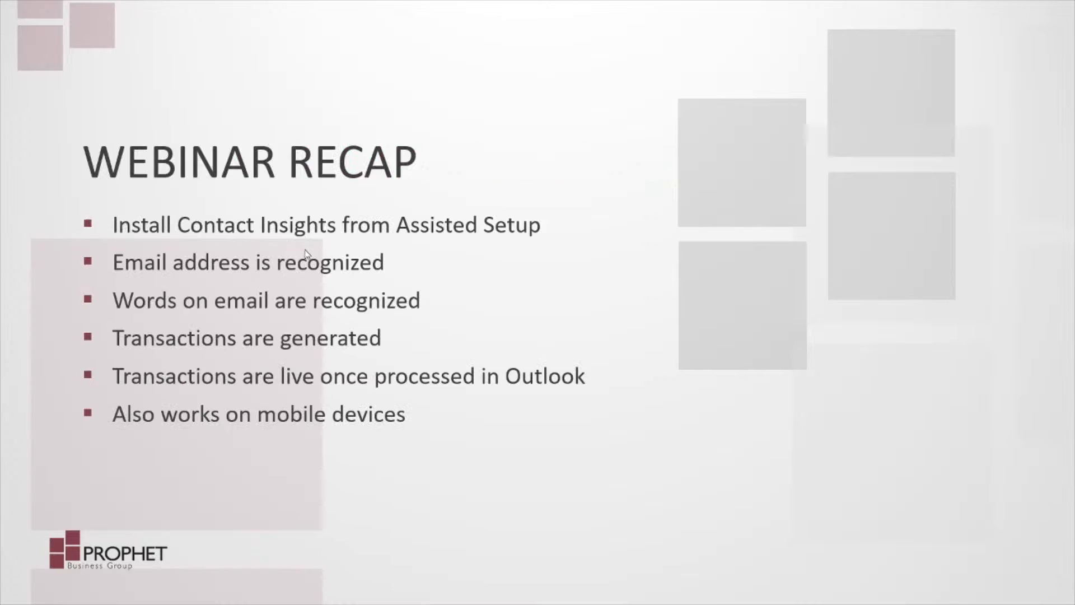